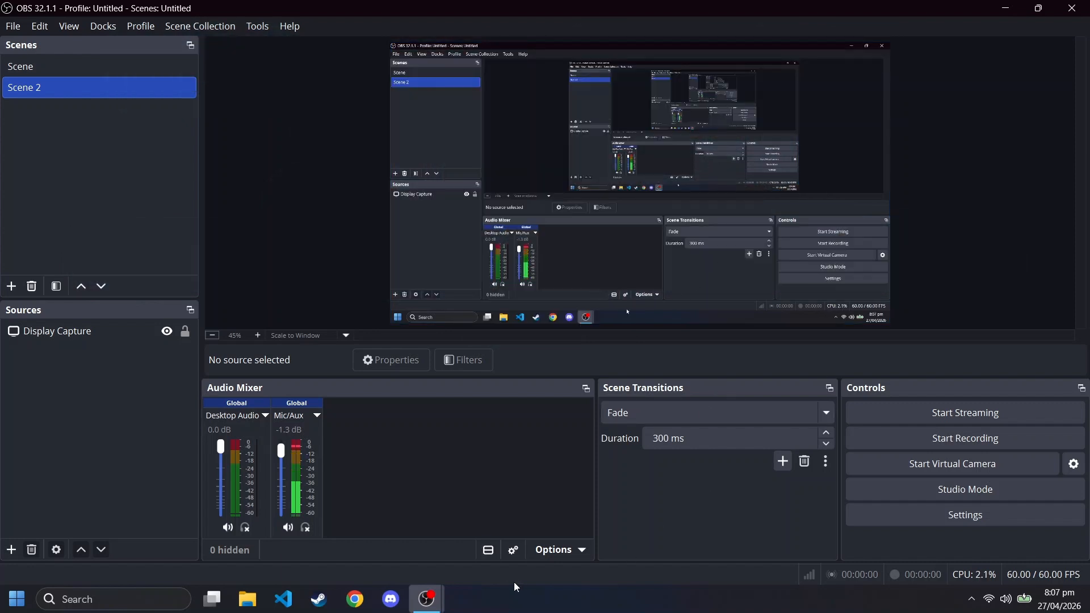
Switch to Chrome, search the web for OBS and open the obsproject.com home page
{"action": "left_click", "coordinate": [1007, 12]}
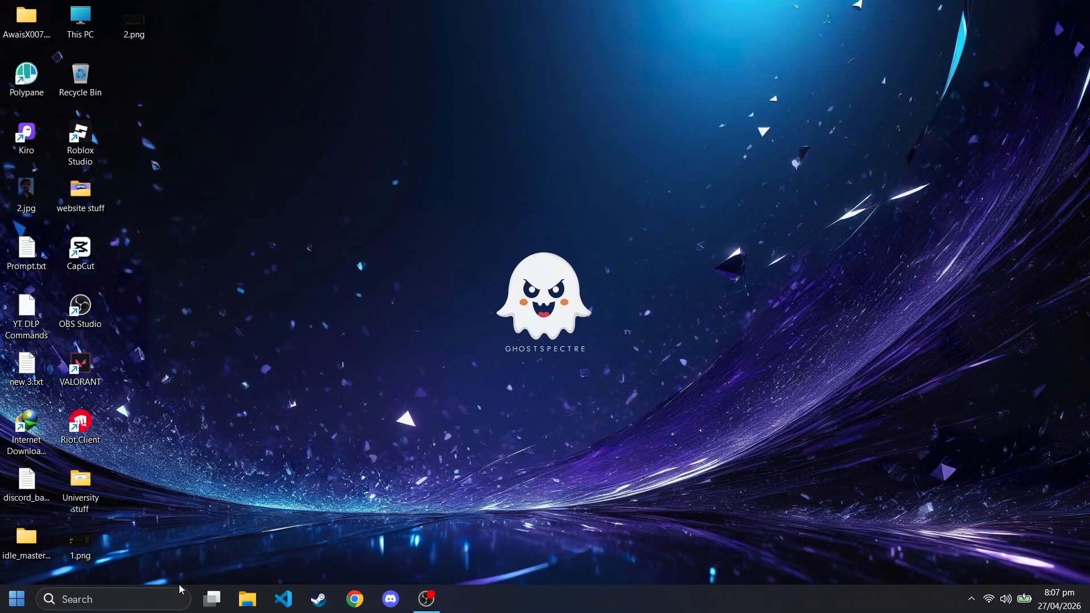
{"action": "left_click", "coordinate": [356, 600]}
{"action": "left_click", "coordinate": [613, 315]}
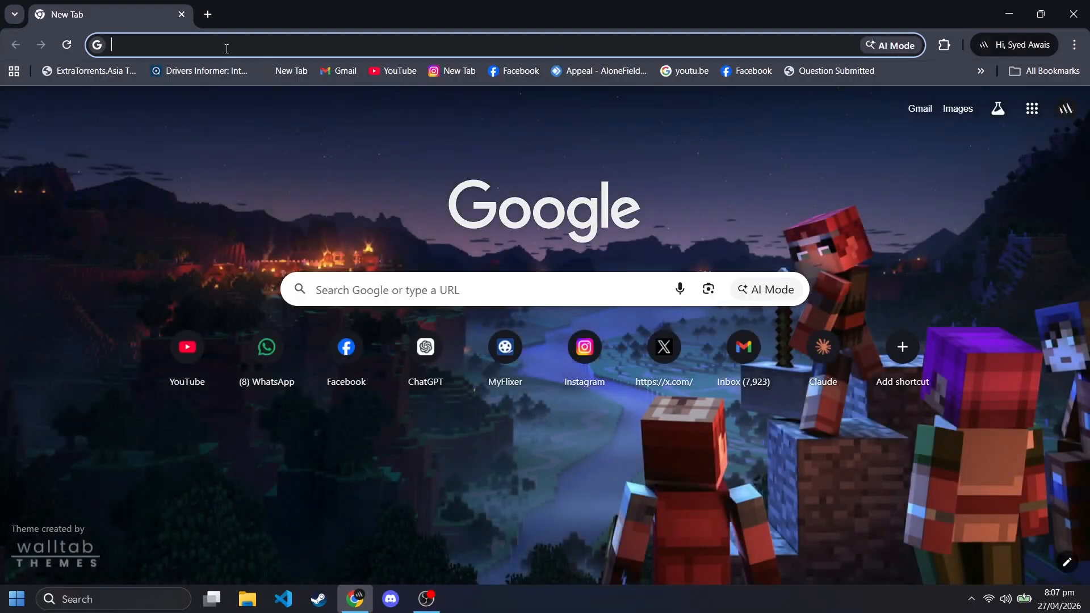
{"action": "left_click", "coordinate": [233, 50]}
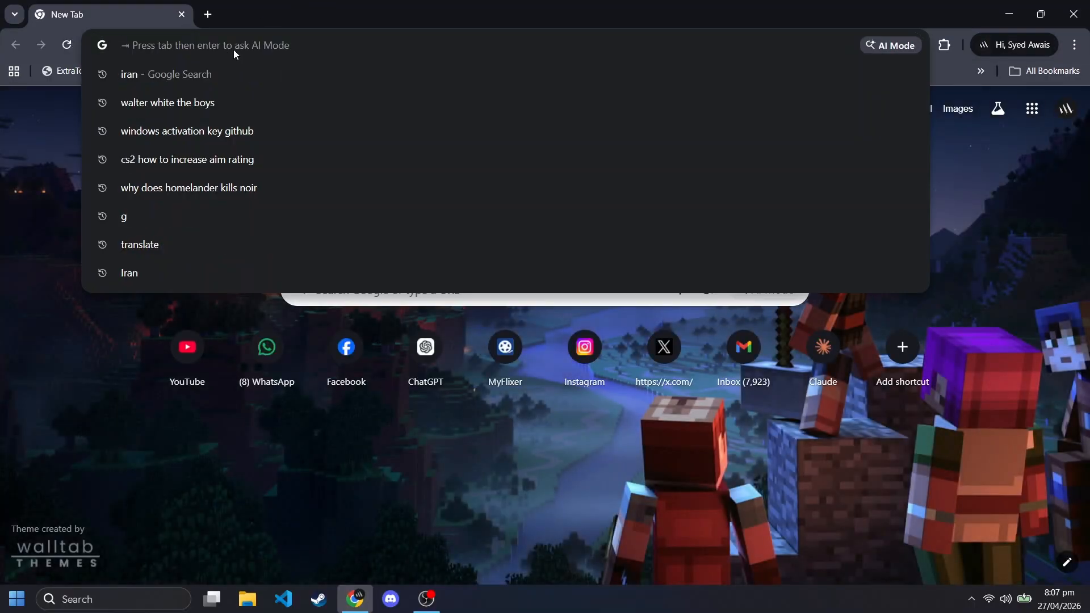
{"action": "type", "text": "OBS"}
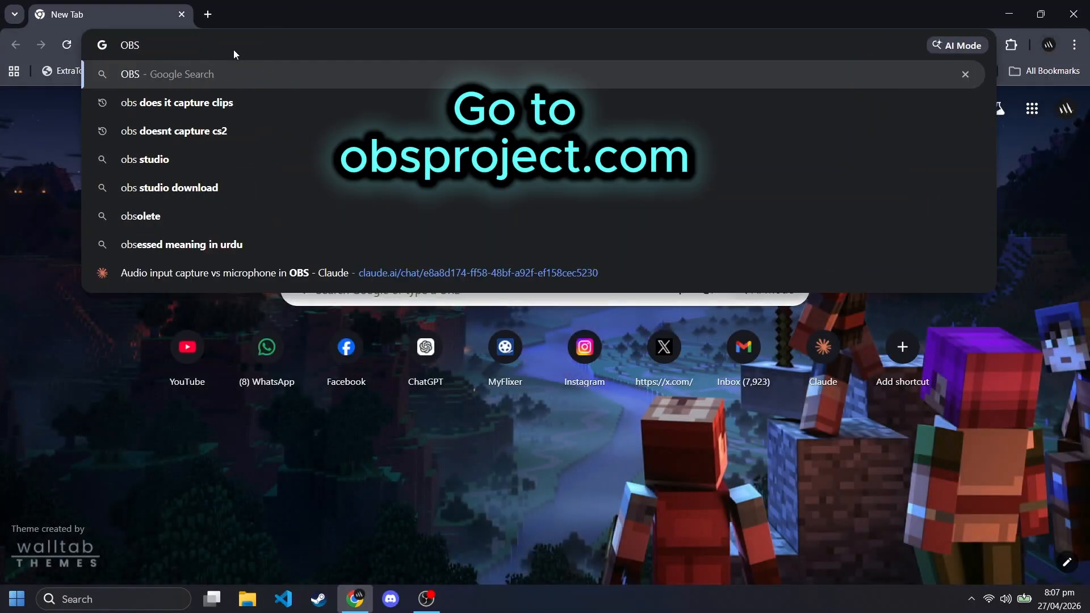
{"action": "key", "text": "Return"}
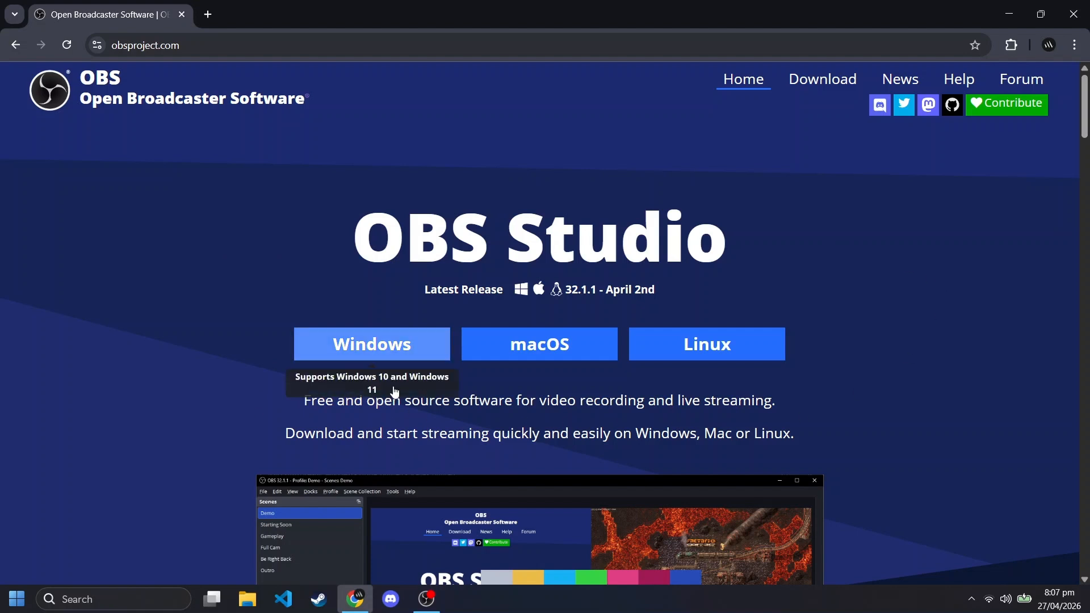
Download the Windows installer for OBS Studio 32.1.1 and launch it once the download completes
{"action": "left_click", "coordinate": [382, 347]}
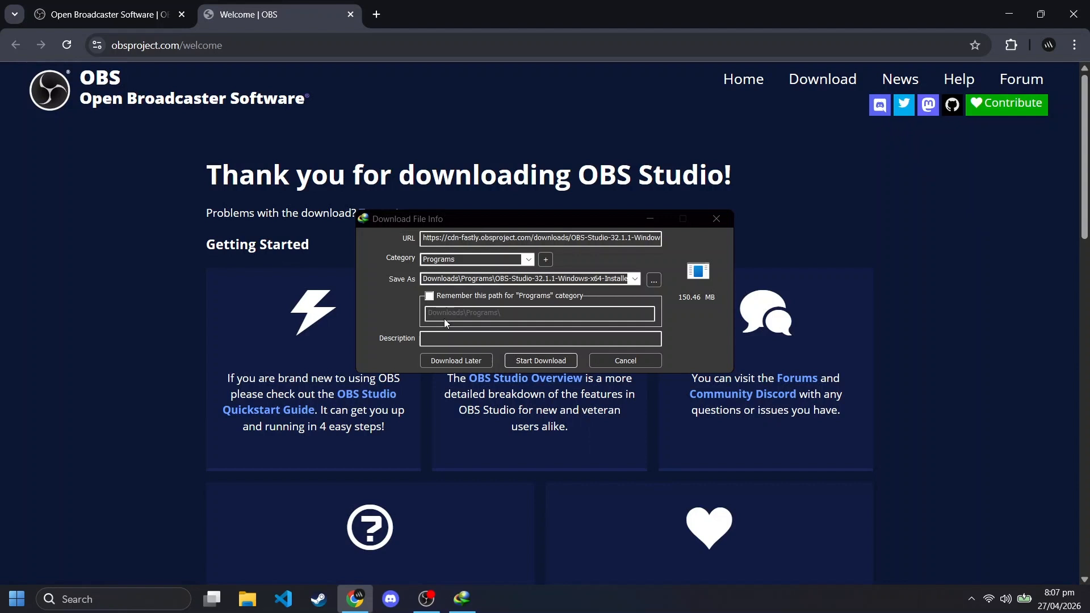
{"action": "left_click", "coordinate": [541, 361]}
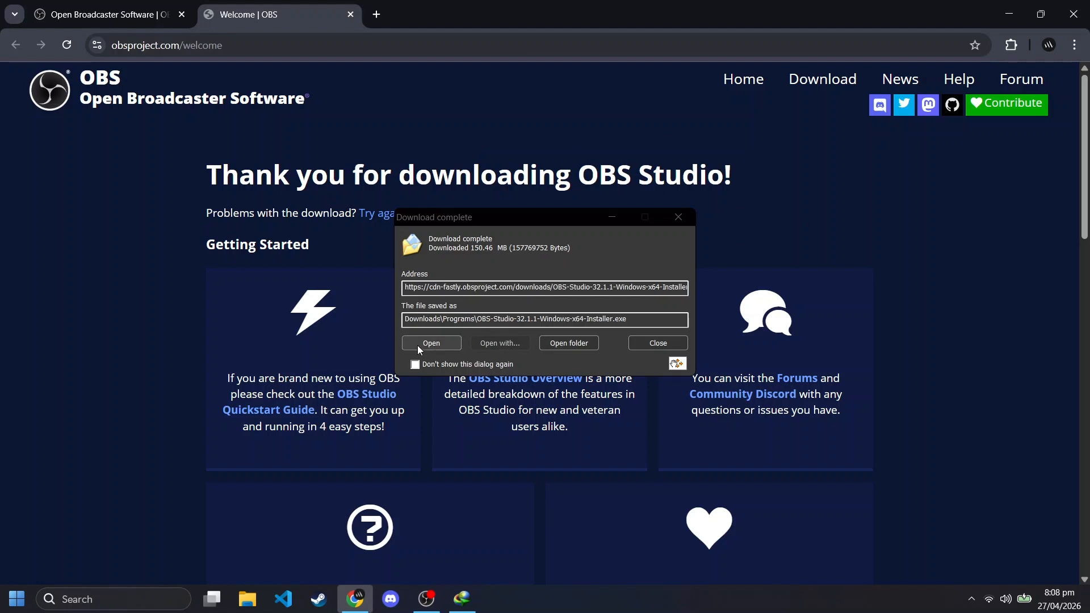
{"action": "left_click", "coordinate": [435, 343]}
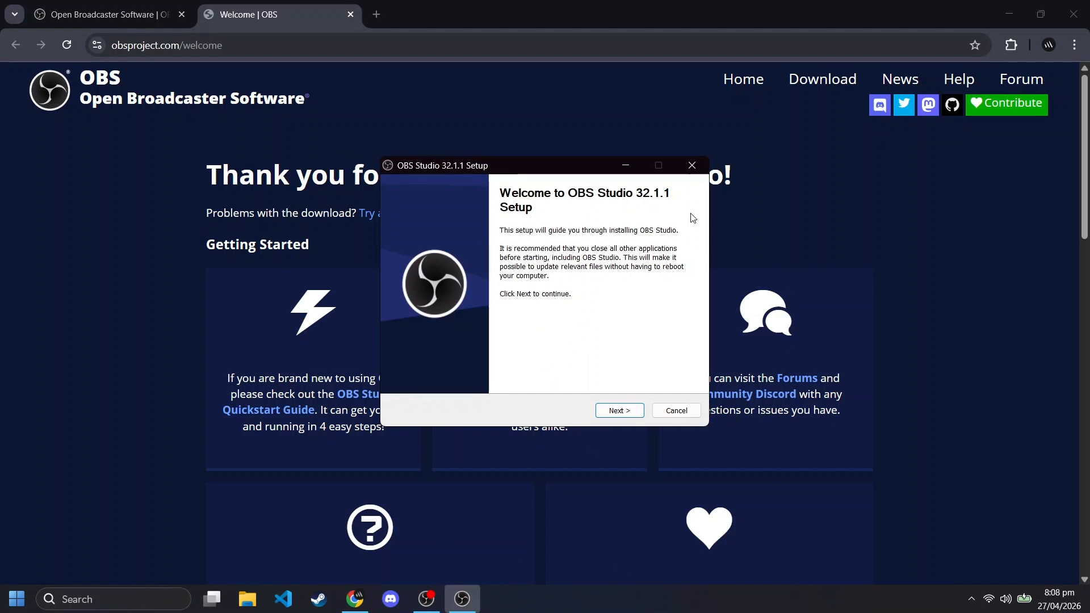
Try to proceed with the OBS Studio 32.1.1 setup, cancel it and close the browser
{"action": "left_click", "coordinate": [617, 411]}
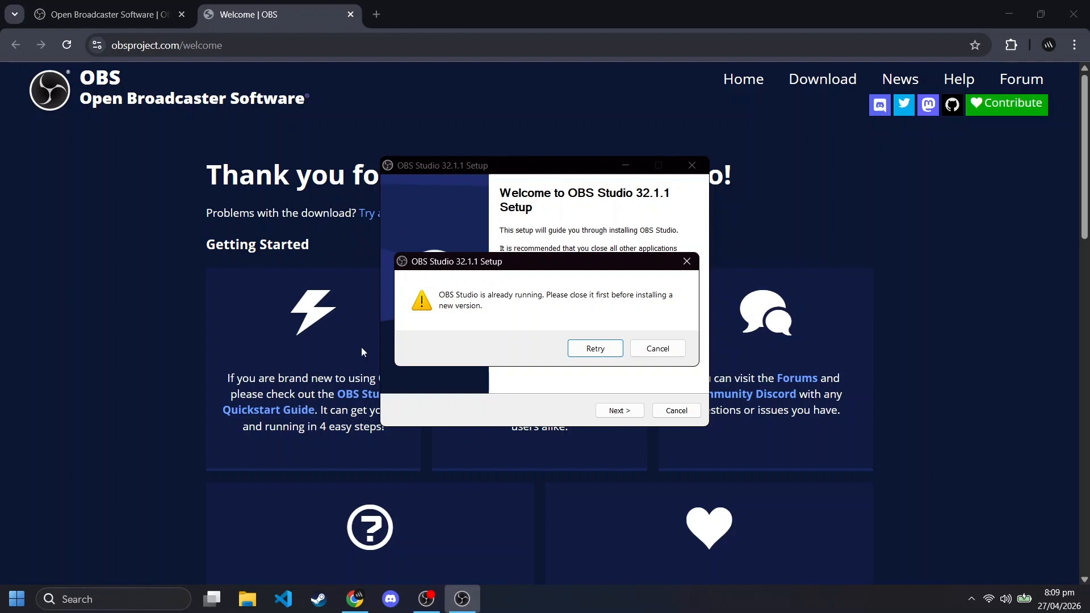
{"action": "left_click", "coordinate": [662, 350]}
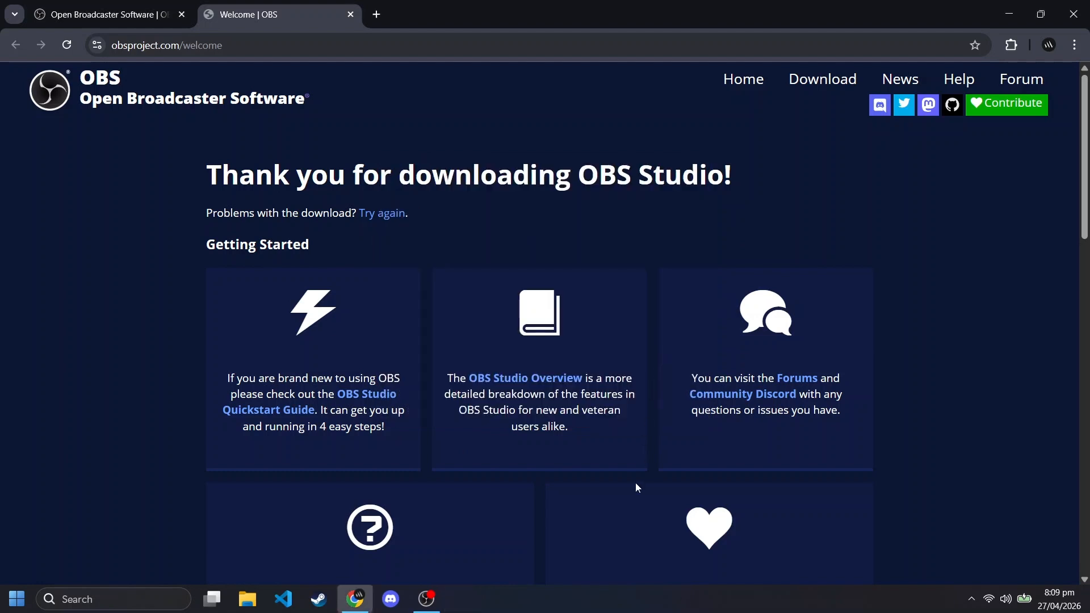
{"action": "left_click", "coordinate": [1079, 16]}
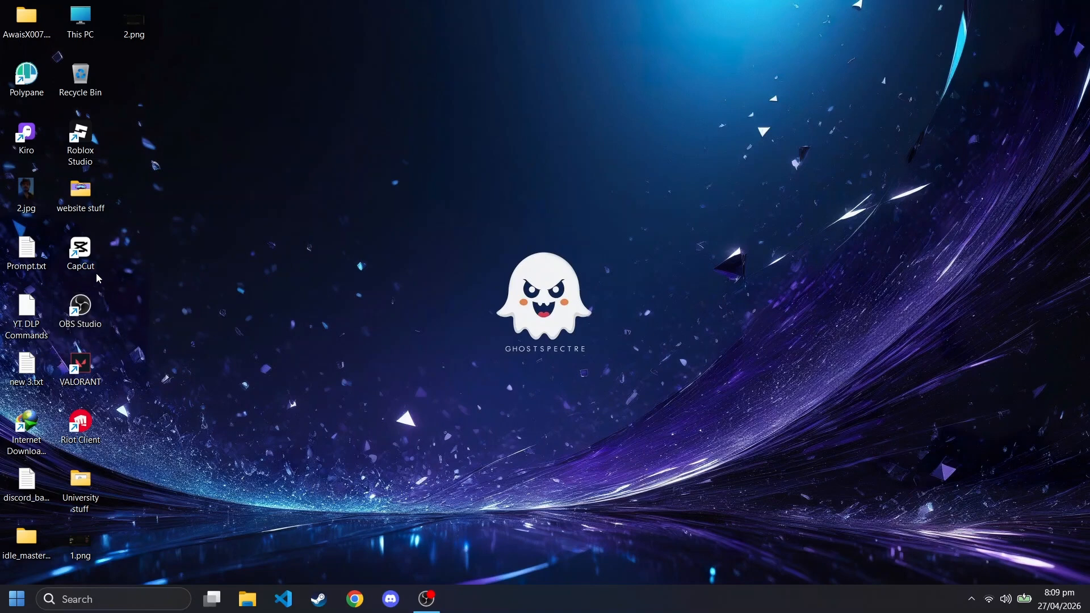
Search Windows for the OBS Studio app and dismiss the search
{"action": "left_click", "coordinate": [116, 598]}
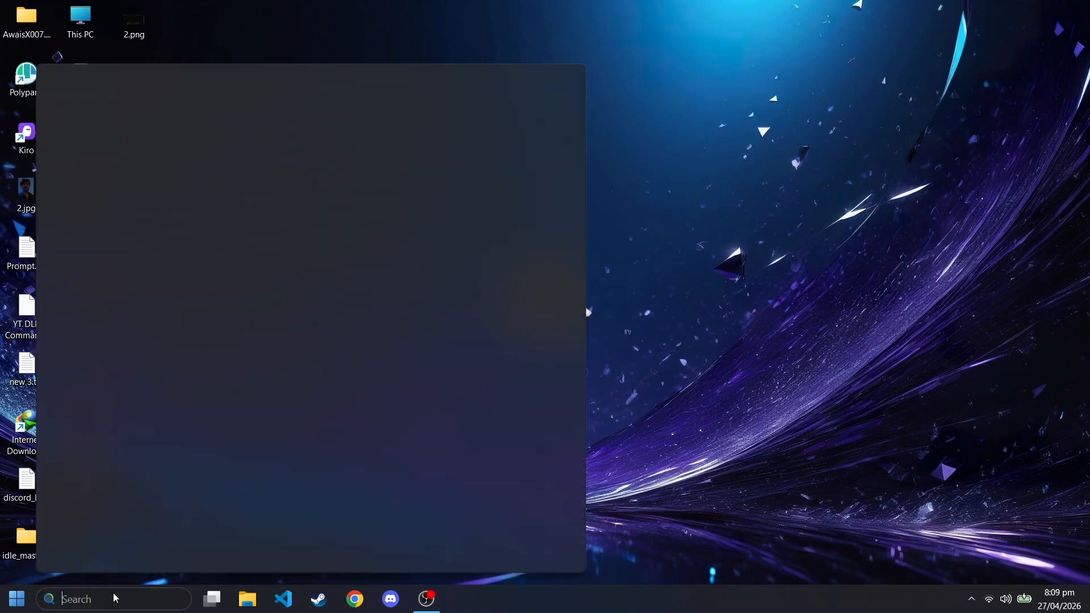
{"action": "type", "text": "OBS Studio"}
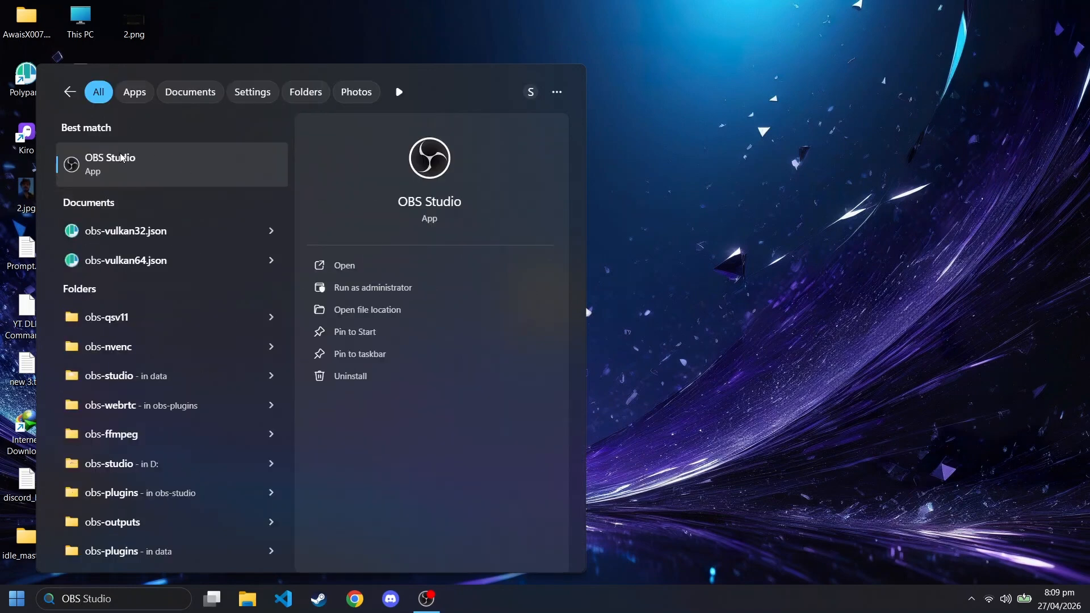
{"action": "left_click", "coordinate": [705, 306]}
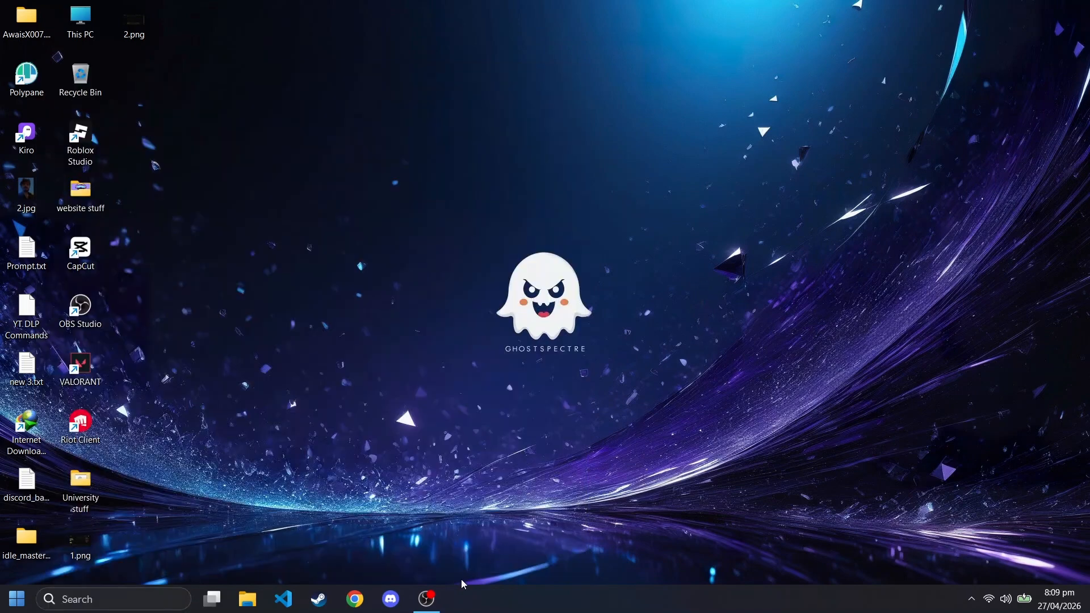
Switch to the already running OBS Studio window
{"action": "mouse_move", "coordinate": [432, 599]}
{"action": "left_click", "coordinate": [509, 549]}
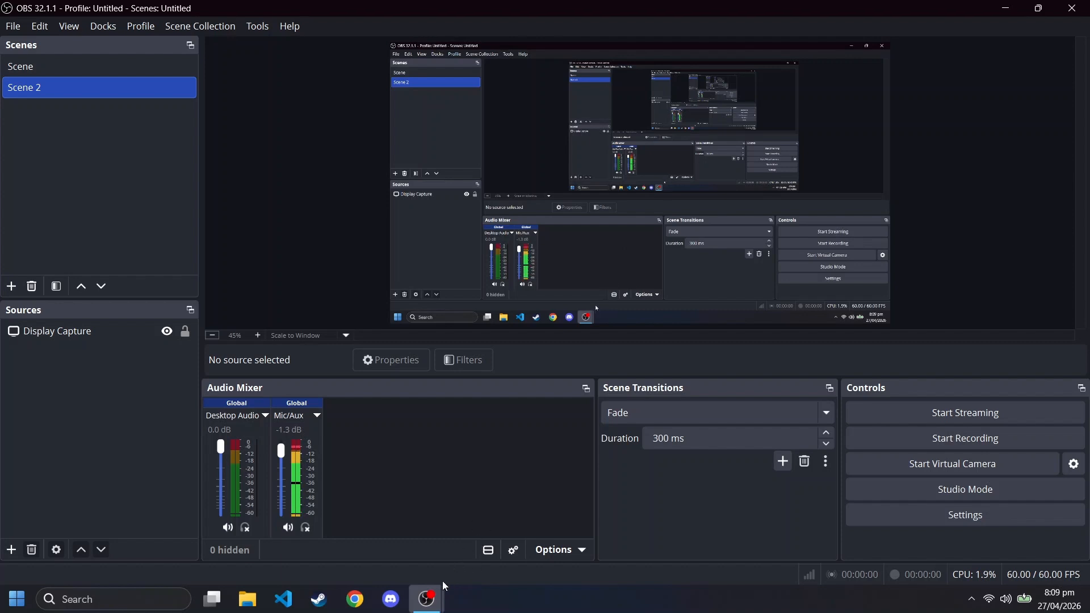
{"action": "mouse_move", "coordinate": [445, 588]}
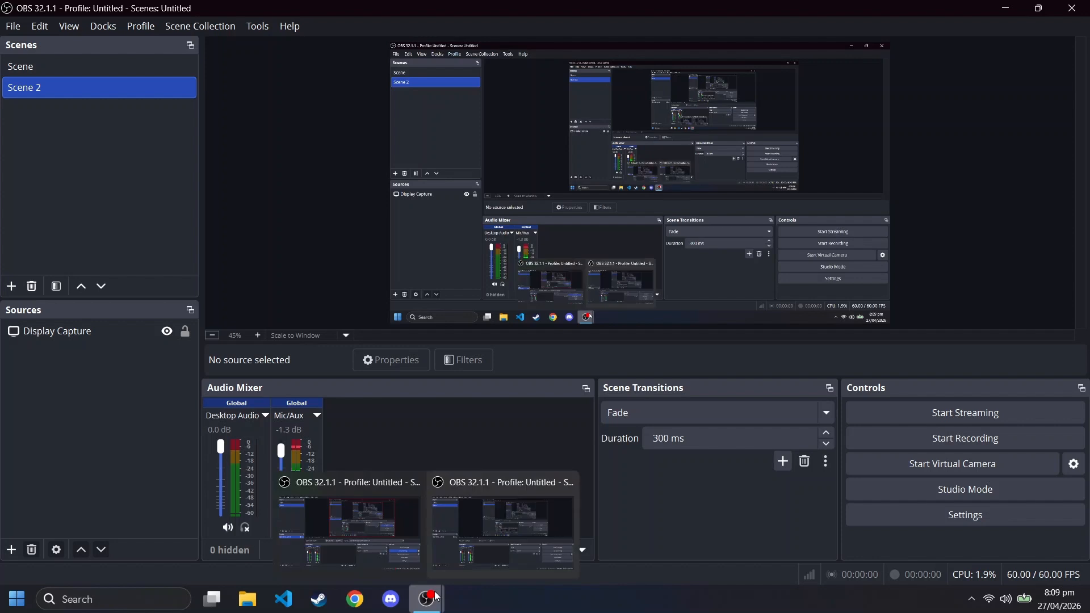
{"action": "left_click", "coordinate": [519, 554]}
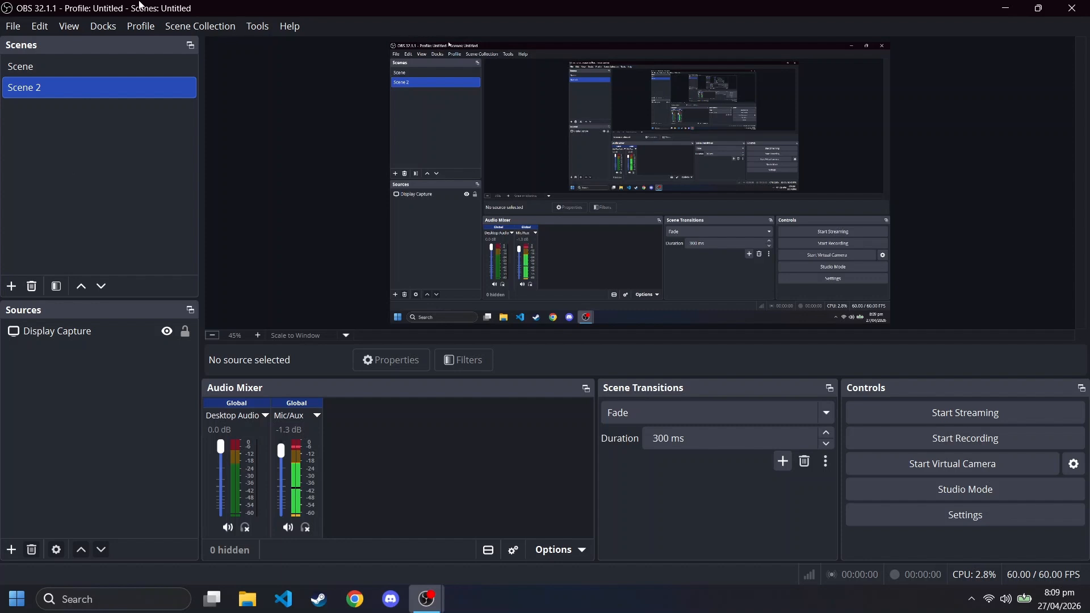
Examine the usage options in the Auto-Configuration Wizard and leave it without applying anything
{"action": "left_click", "coordinate": [257, 27]}
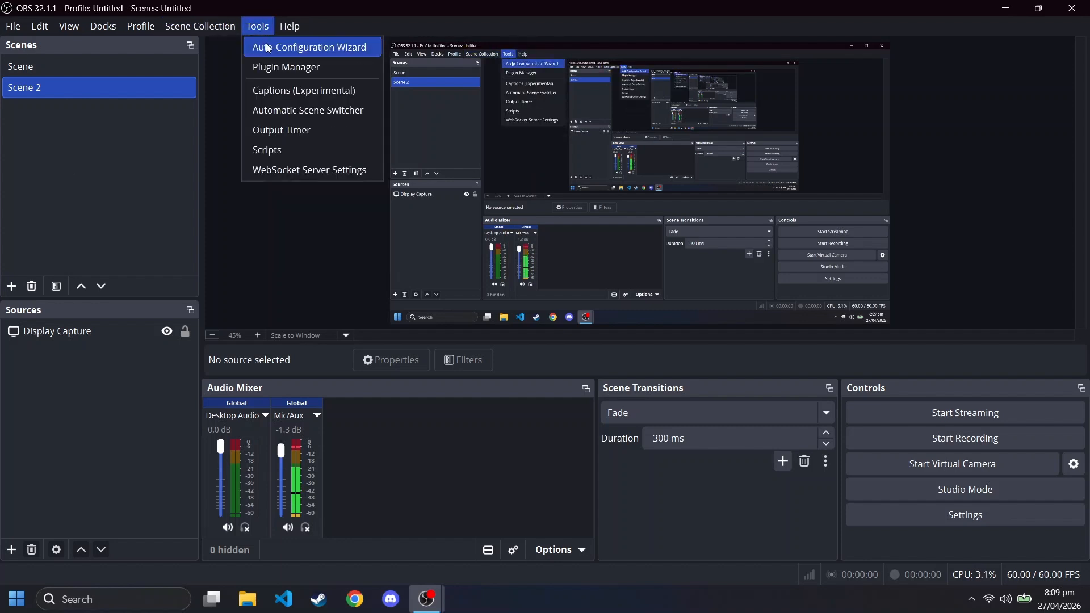
{"action": "left_click", "coordinate": [274, 46]}
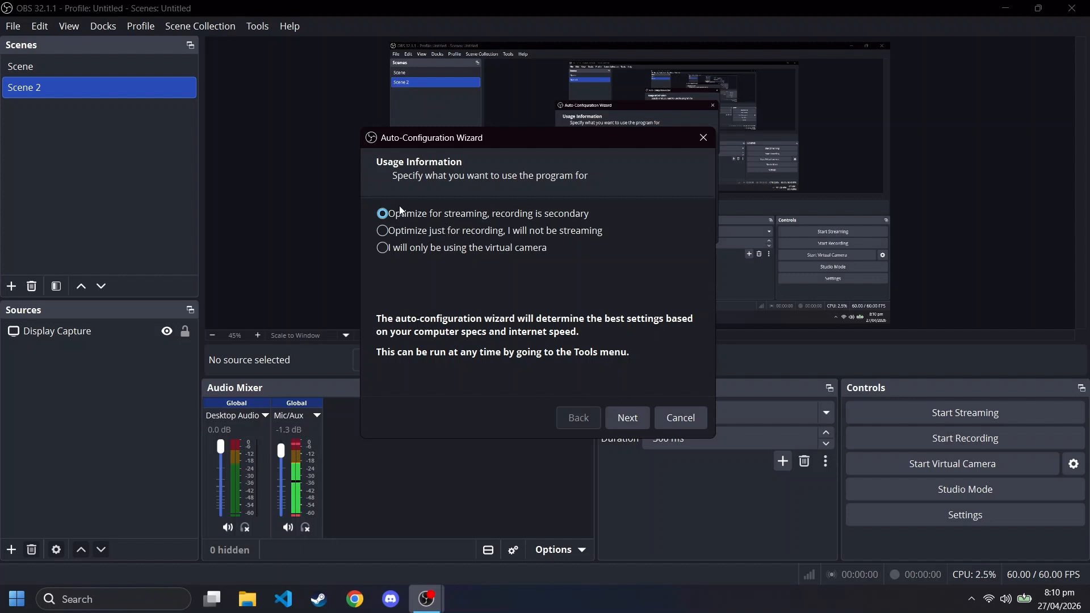
{"action": "left_click", "coordinate": [686, 420]}
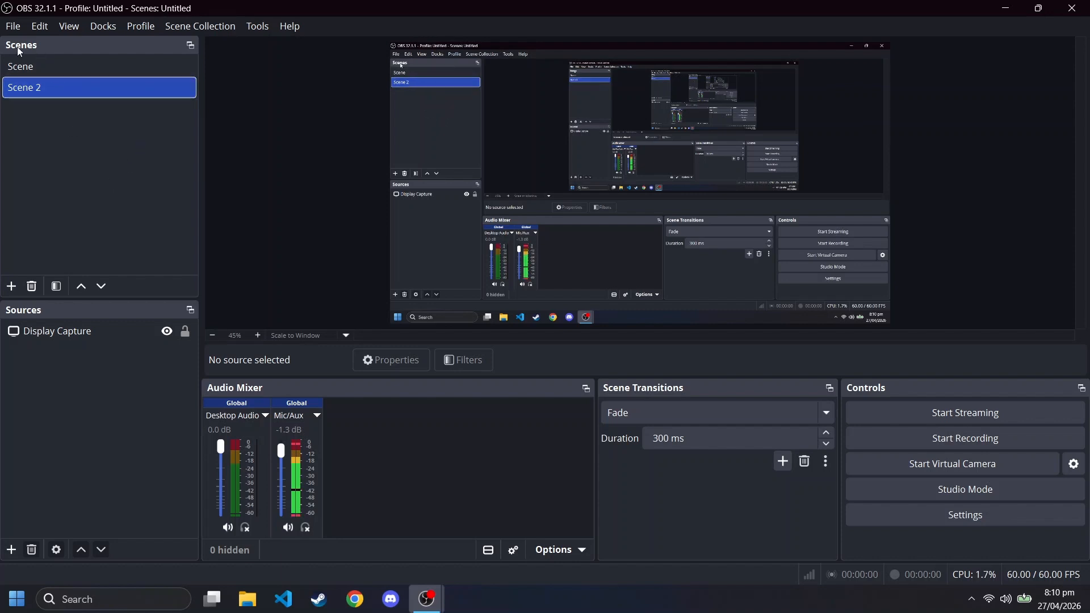
Add a new scene named "Gameplay Scene" following the existing scene called Scene
{"action": "left_click", "coordinate": [19, 67]}
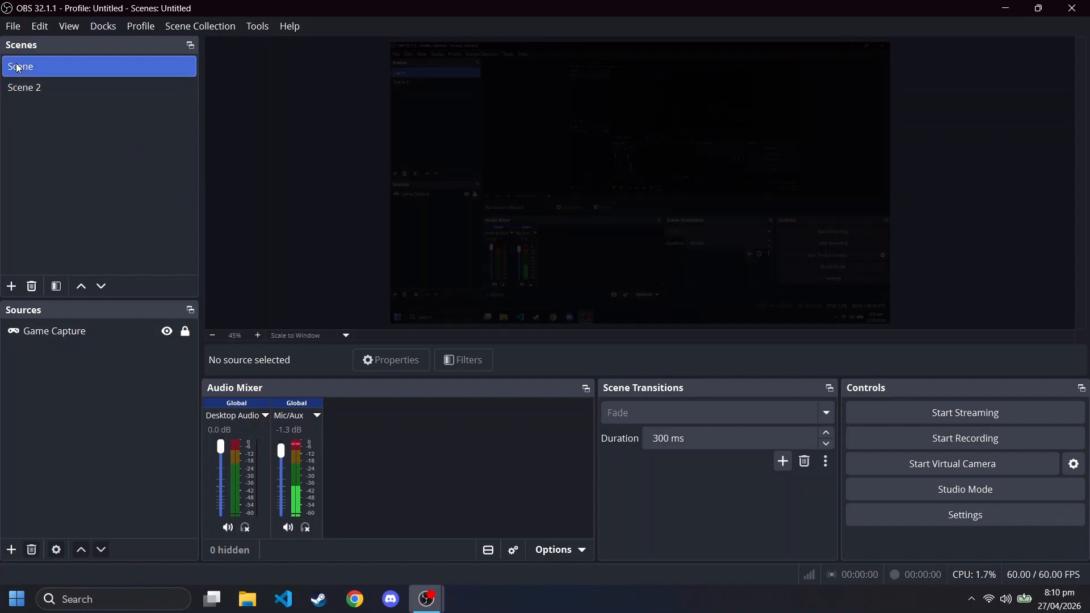
{"action": "left_click", "coordinate": [12, 287]}
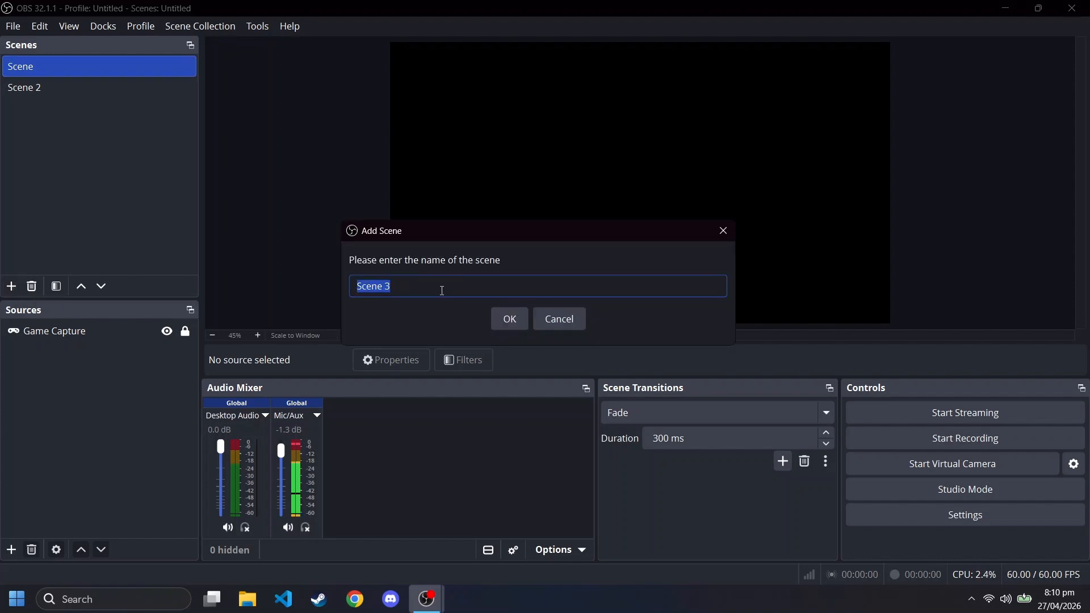
{"action": "type", "text": "Gameplay Scene"}
{"action": "key", "text": "Return"}
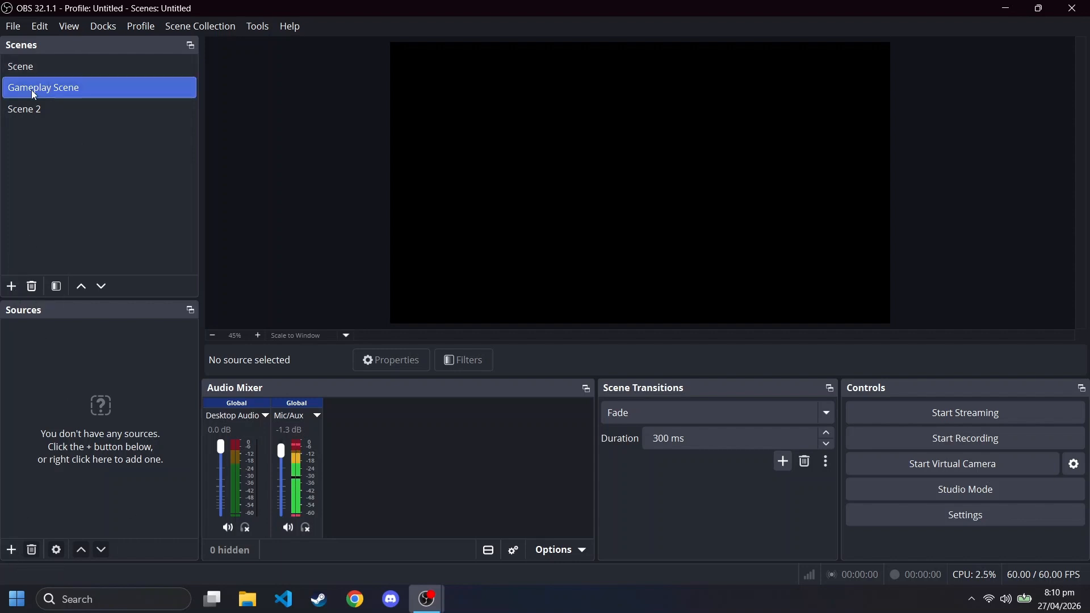
Add a new visible Game Capture source named "Game Capture 2" to the Gameplay Scene
{"action": "left_click", "coordinate": [15, 552]}
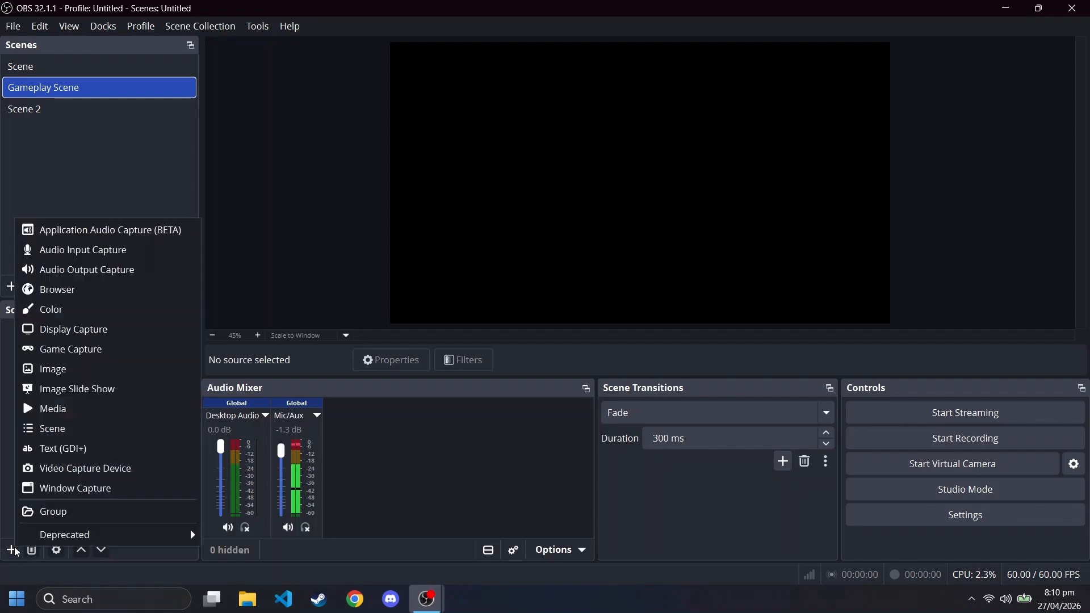
{"action": "left_click", "coordinate": [72, 353]}
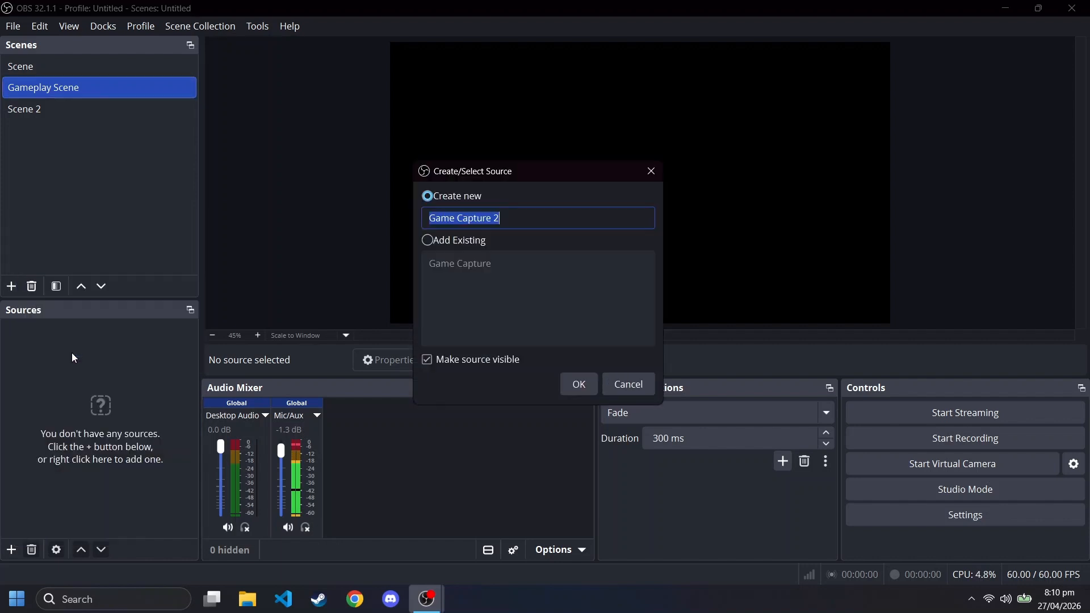
{"action": "left_click", "coordinate": [579, 385]}
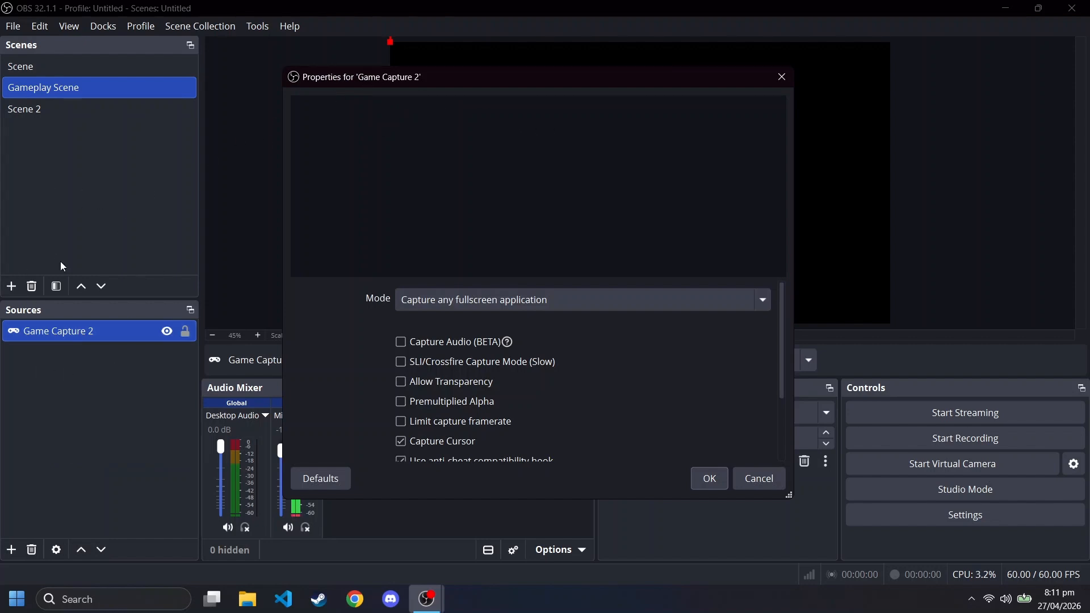
Try the "Capture specific window" mode for the game capture, view its window choices and discard the change
{"action": "left_click", "coordinate": [514, 302]}
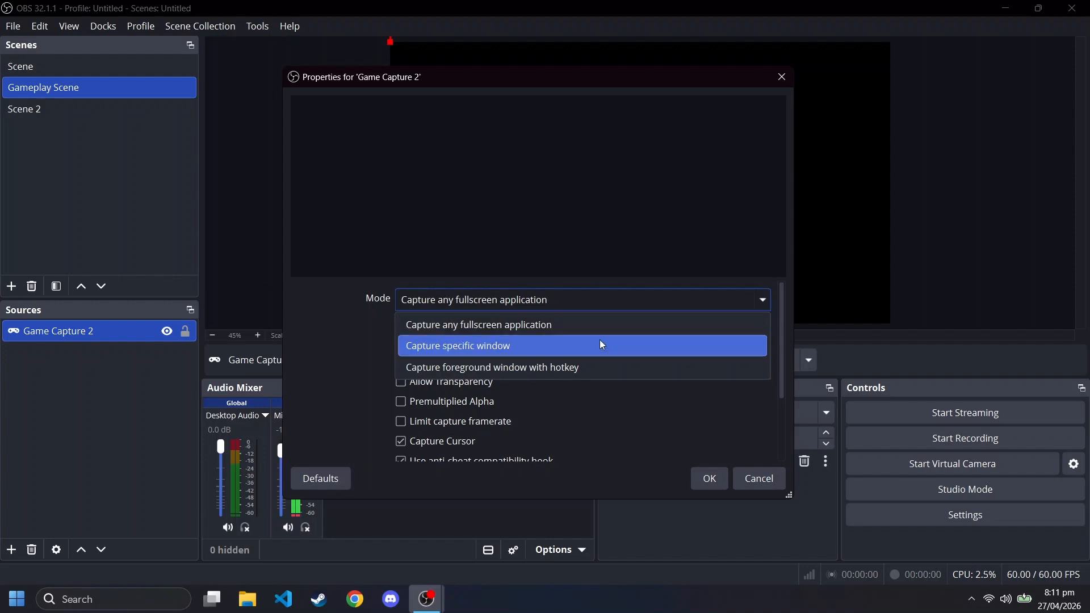
{"action": "left_click", "coordinate": [475, 346]}
{"action": "left_click", "coordinate": [444, 337]}
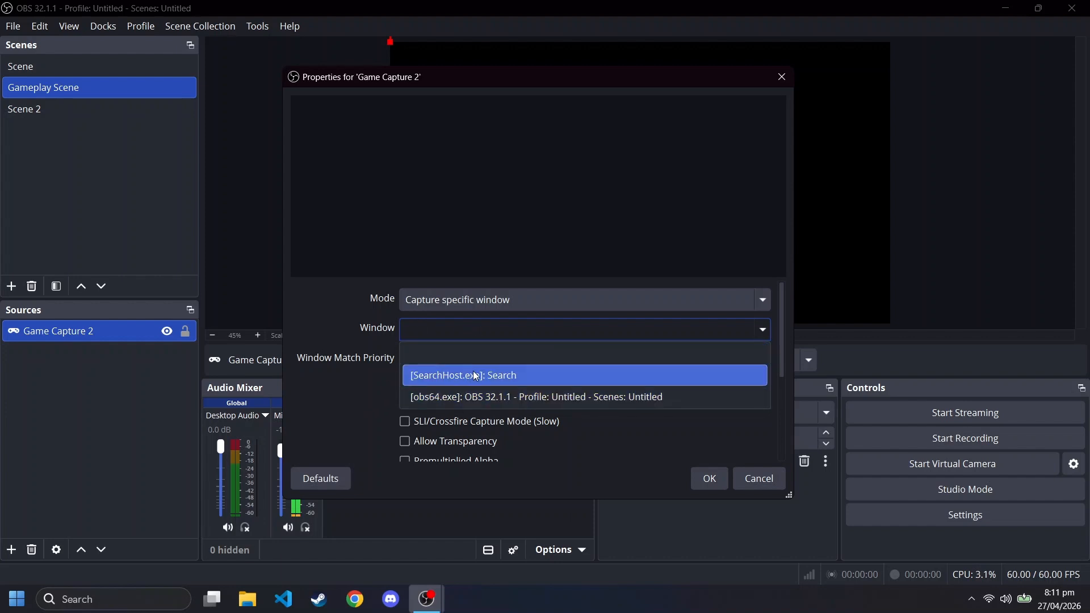
{"action": "left_click", "coordinate": [337, 395]}
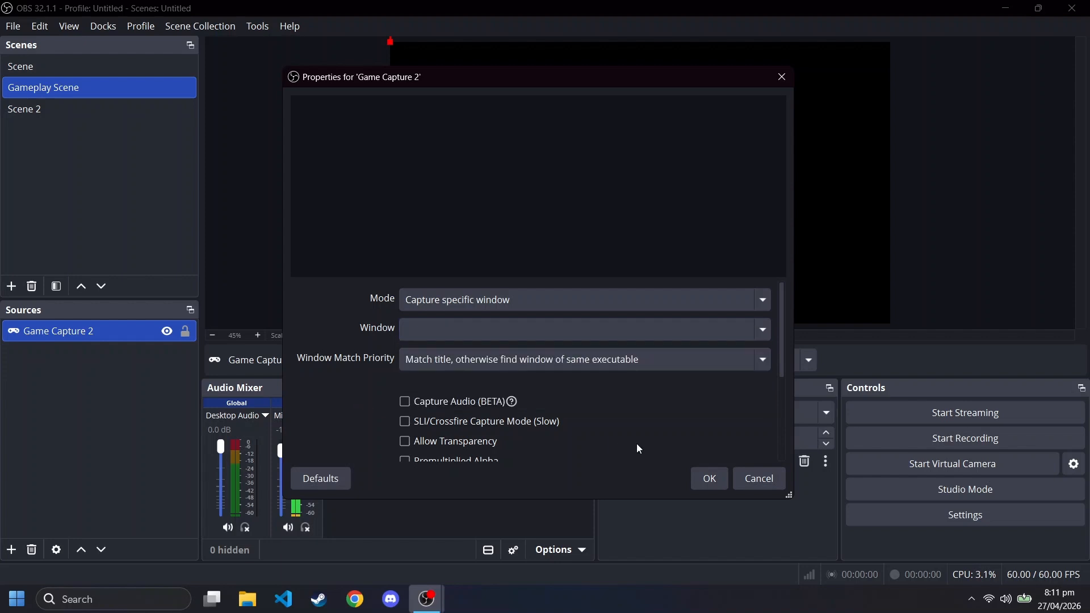
{"action": "left_click", "coordinate": [772, 476]}
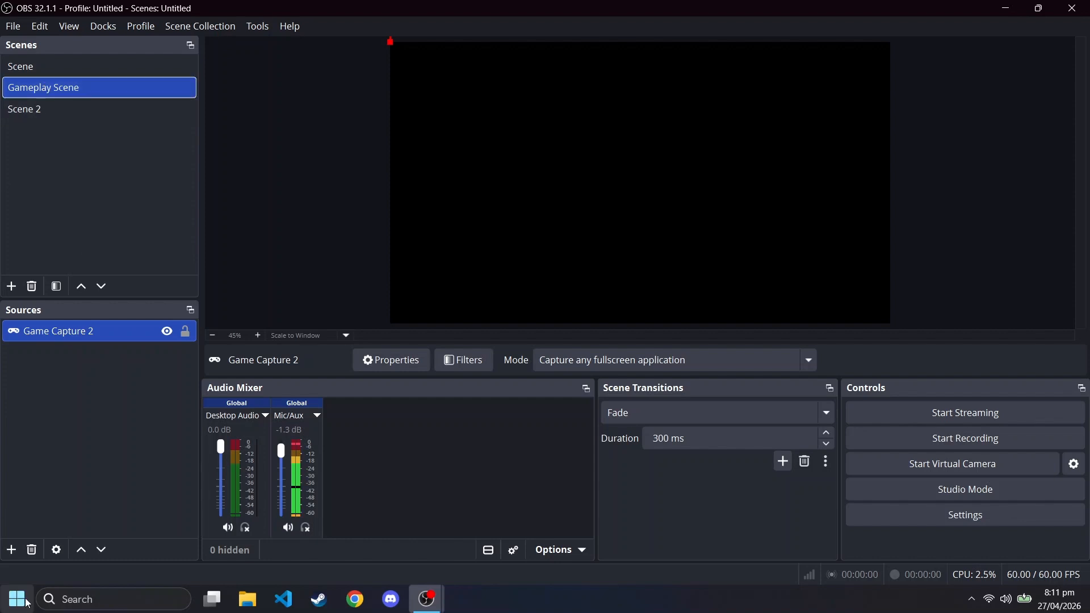
Add a new visible Video Capture Device source to the Gameplay Scene, keeping Integrated Webcam as device and Device Default for resolution and FPS
{"action": "left_click", "coordinate": [11, 550]}
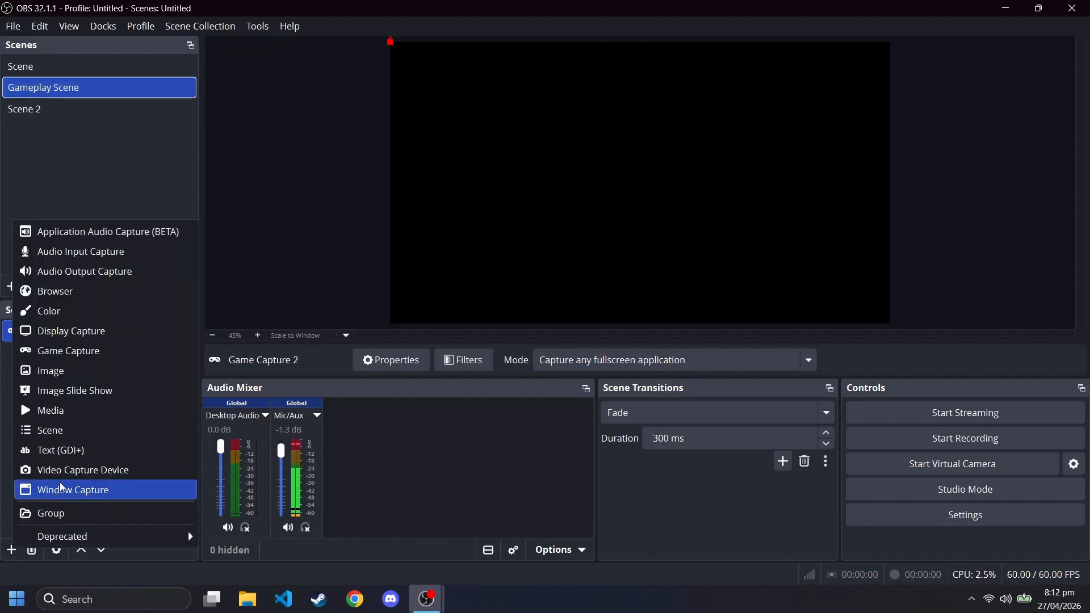
{"action": "left_click", "coordinate": [75, 475]}
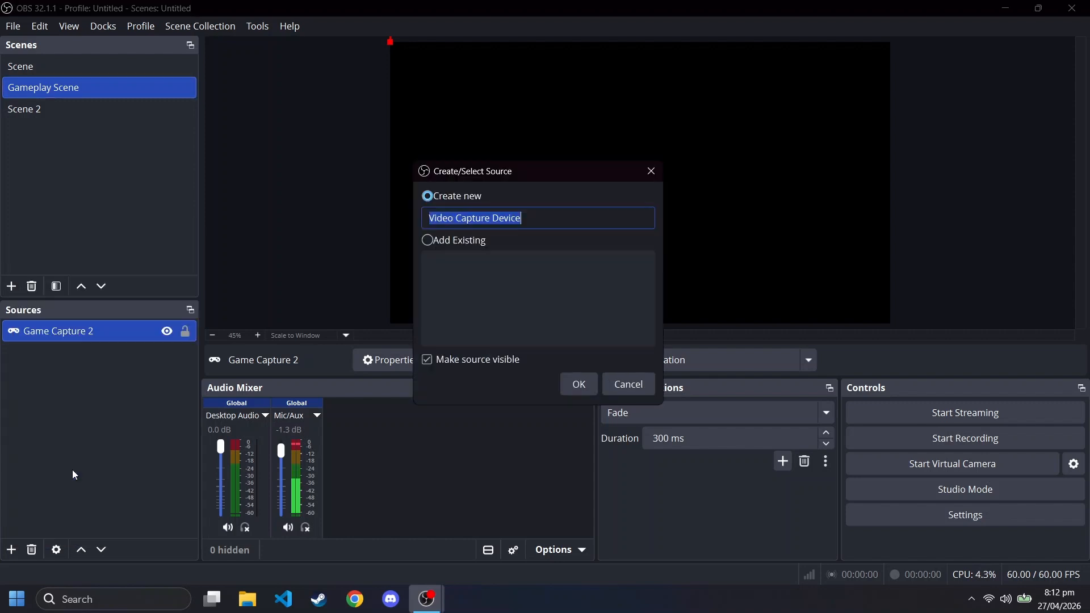
{"action": "left_click", "coordinate": [584, 377]}
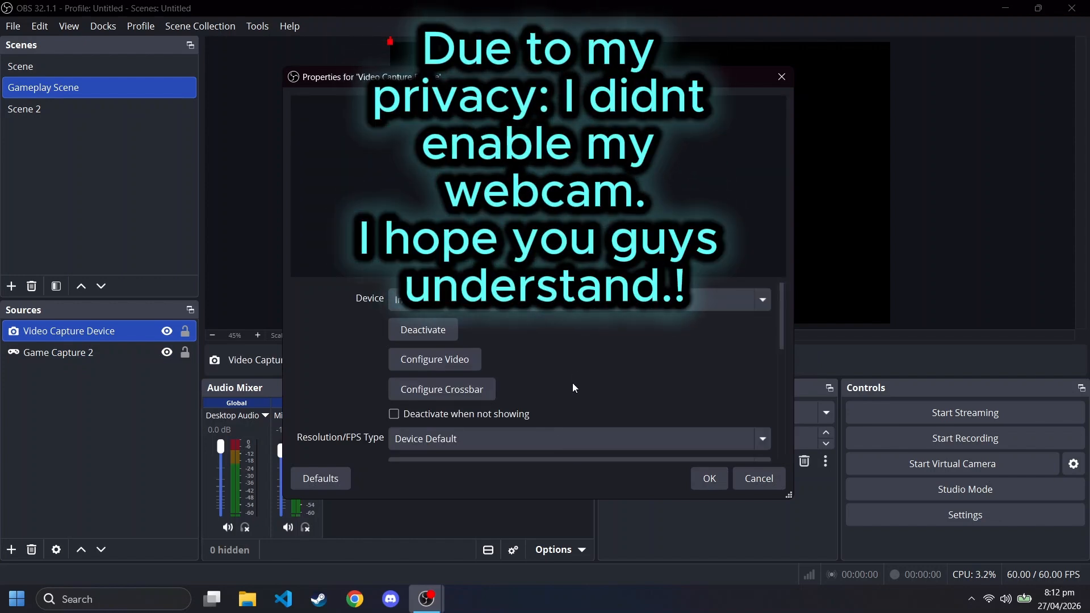
{"action": "left_click", "coordinate": [395, 300]}
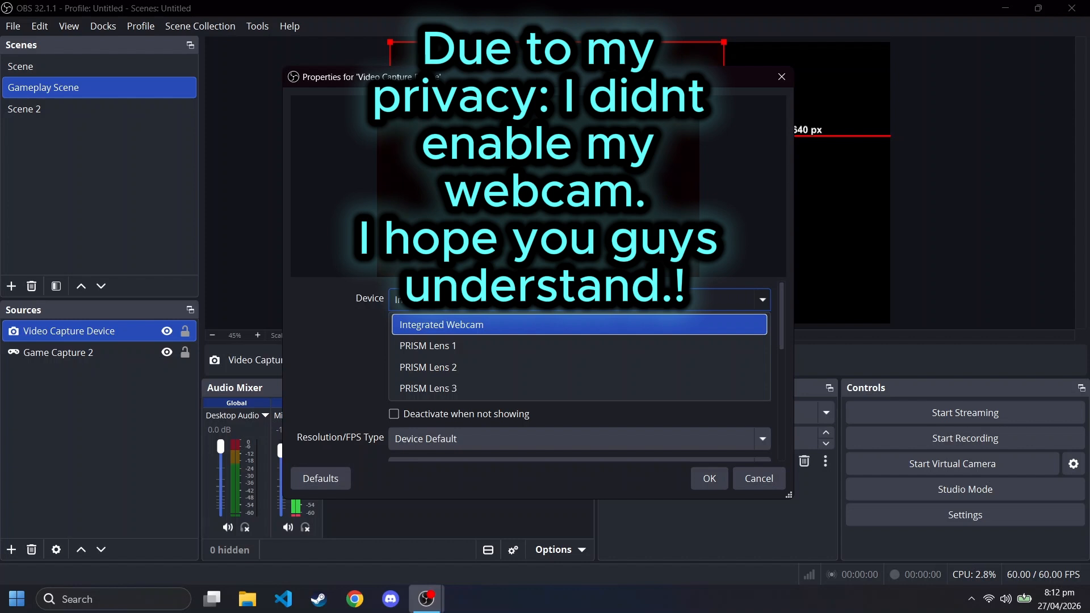
{"action": "left_click", "coordinate": [545, 300]}
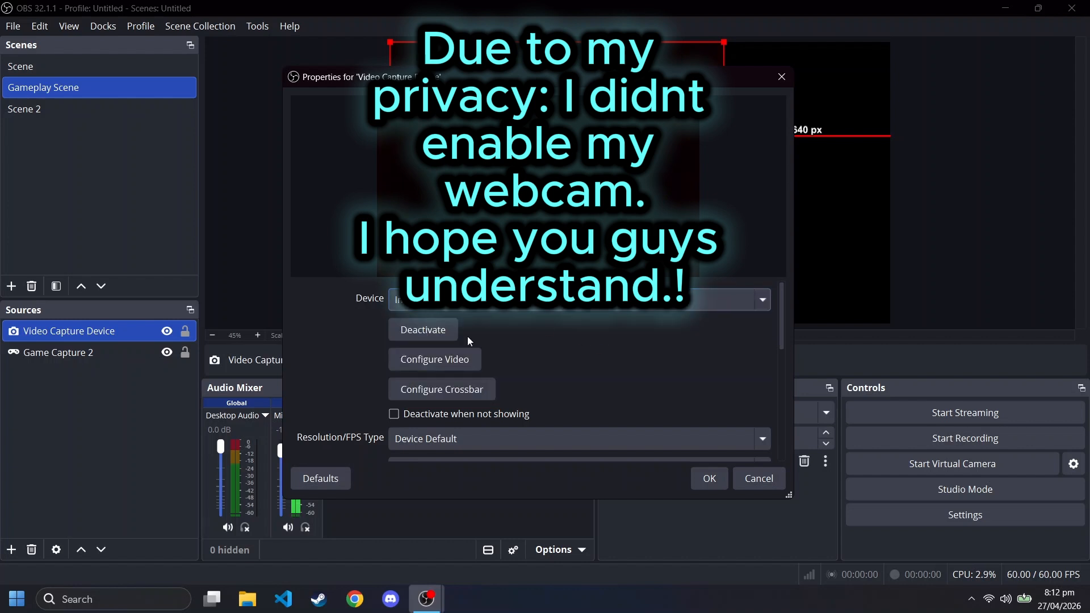
{"action": "scroll", "coordinate": [594, 389], "scroll_direction": "down", "scroll_amount": 1}
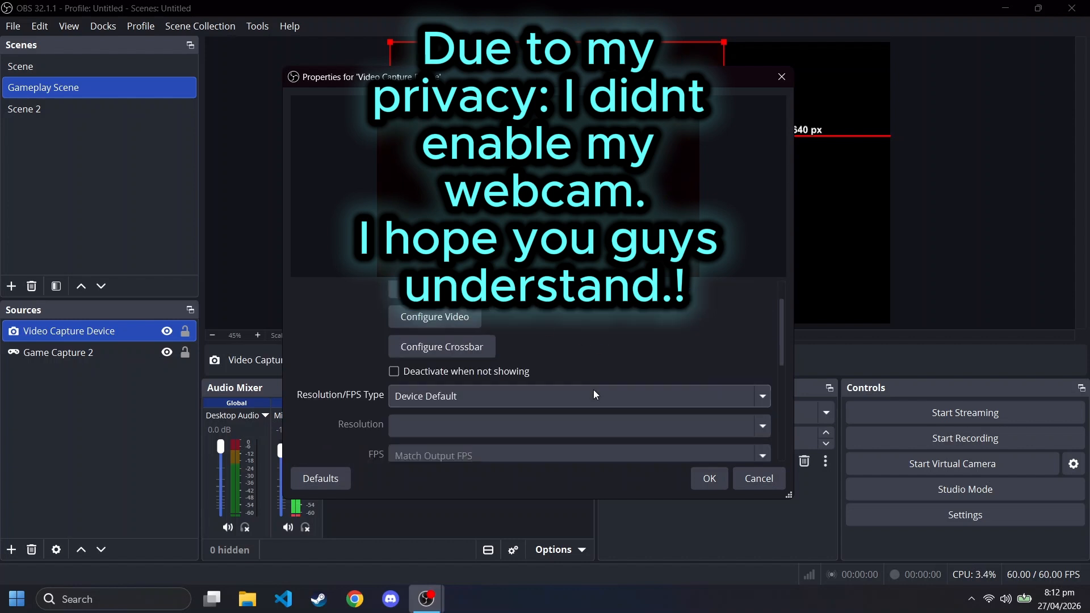
{"action": "left_click", "coordinate": [710, 479]}
Shrink the webcam source into the canvas's lower-left corner, about 773 px from the top edge and 1375 px from the right edge
{"action": "left_click_drag", "start_coordinate": [520, 167], "coordinate": [520, 198]}
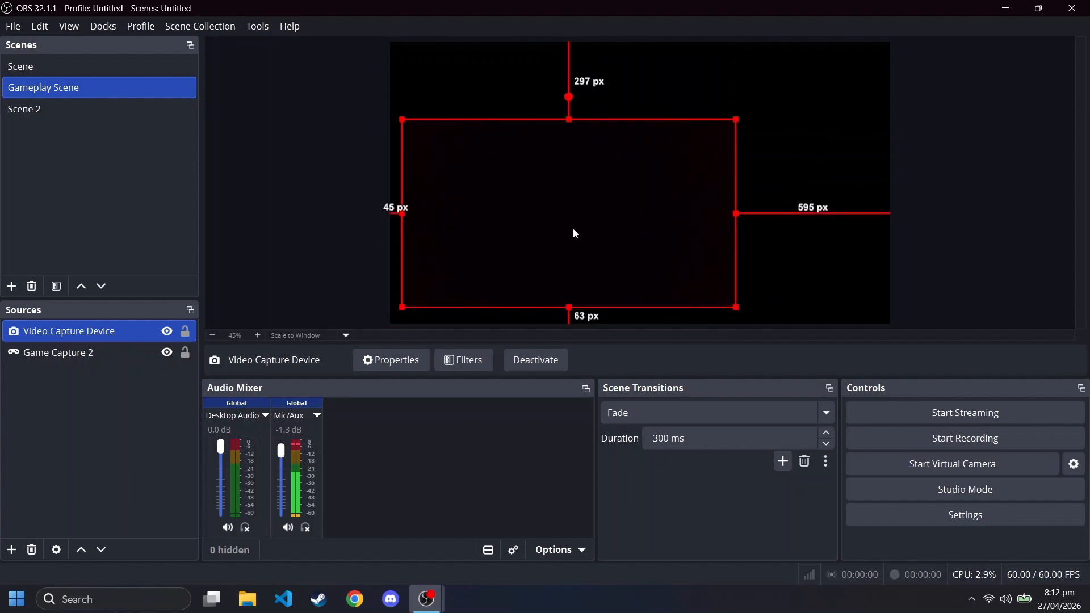
{"action": "left_click_drag", "start_coordinate": [738, 307], "coordinate": [472, 281]}
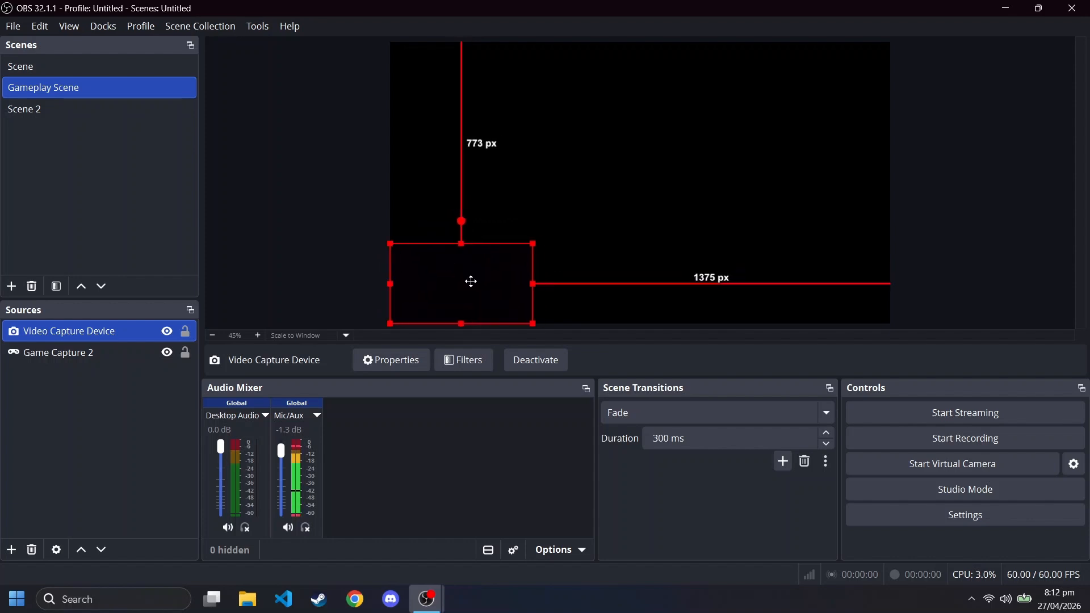
{"action": "left_click", "coordinate": [80, 399]}
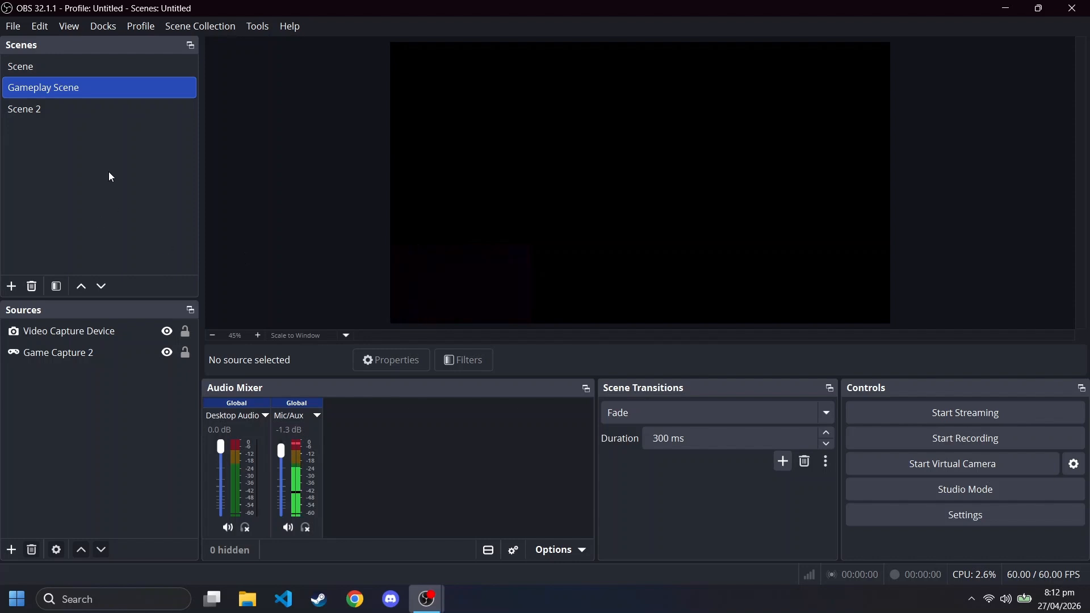
Remove the Video Capture Device source from the Gameplay Scene
{"action": "right_click", "coordinate": [66, 334]}
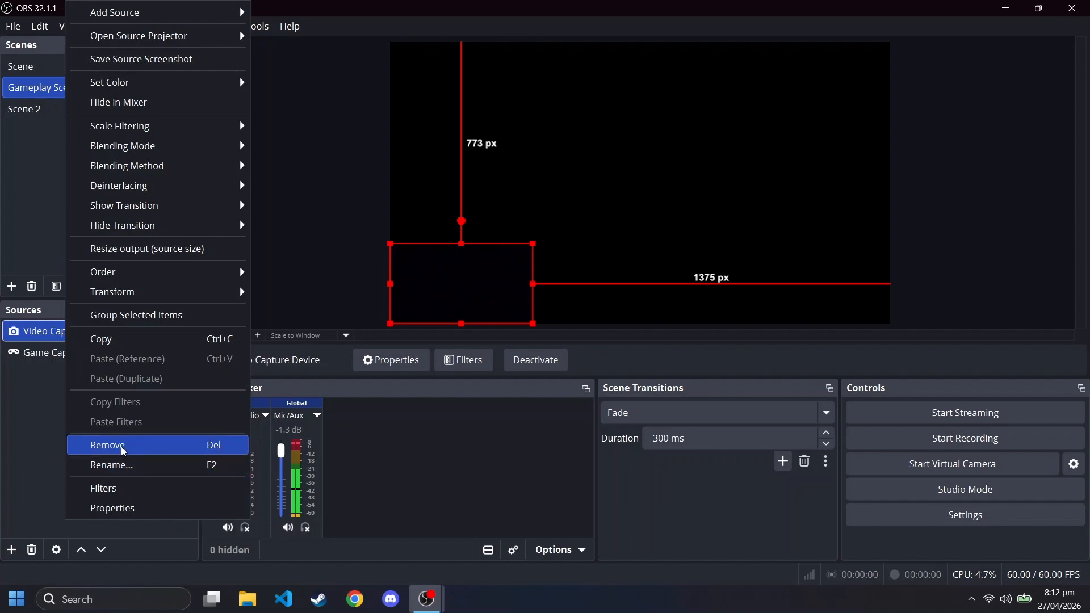
{"action": "left_click", "coordinate": [135, 451]}
{"action": "left_click", "coordinate": [605, 311]}
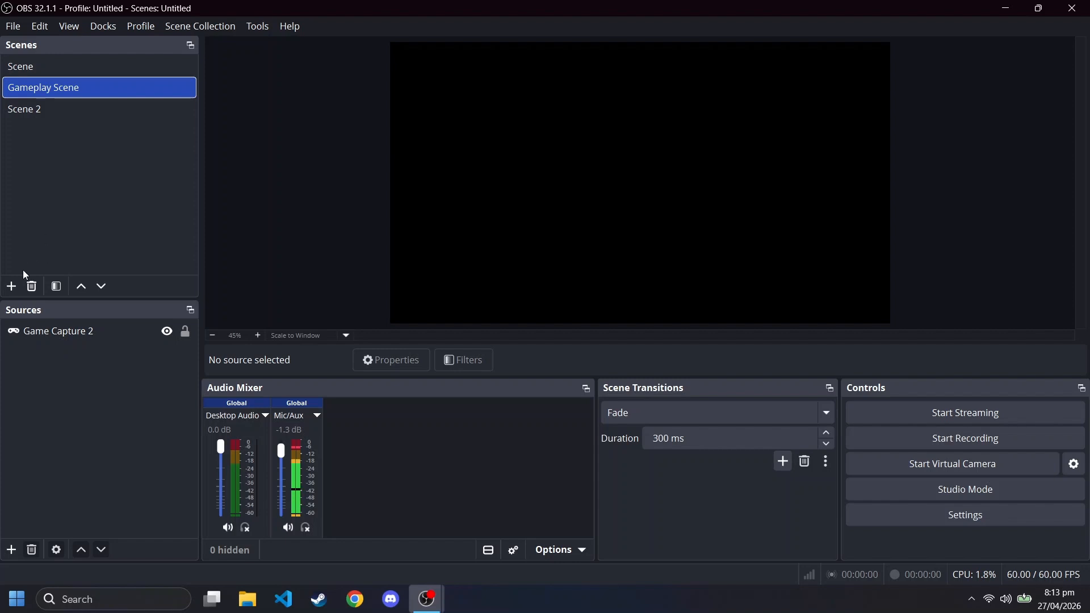
Add a new scene named "Fullscreen Capture"
{"action": "left_click", "coordinate": [12, 286]}
{"action": "type", "text": "F"}
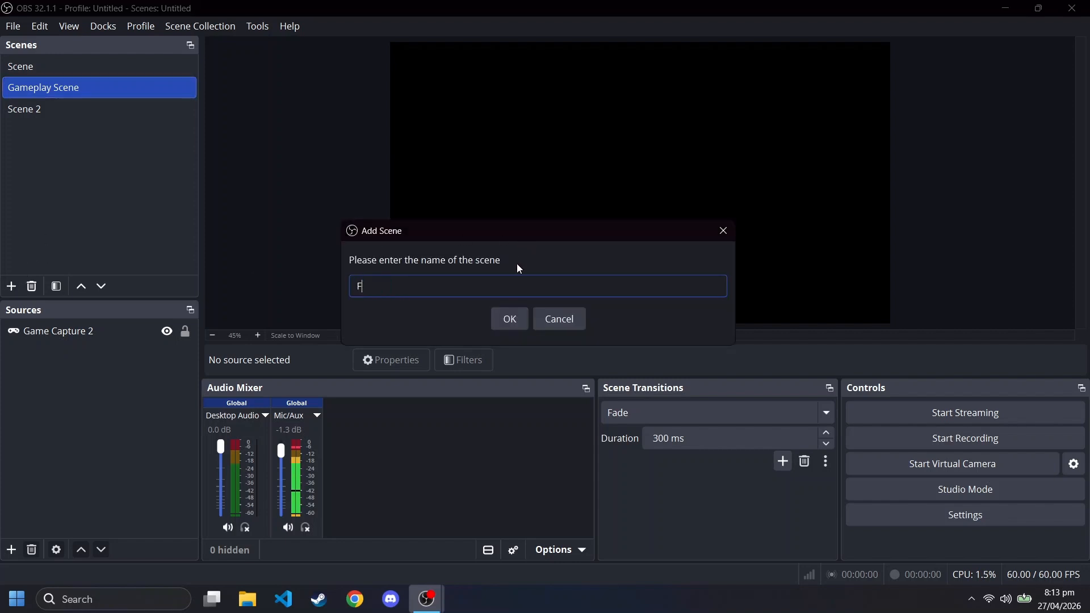
{"action": "type", "text": "ullscreen Capture"}
{"action": "key", "text": "Return"}
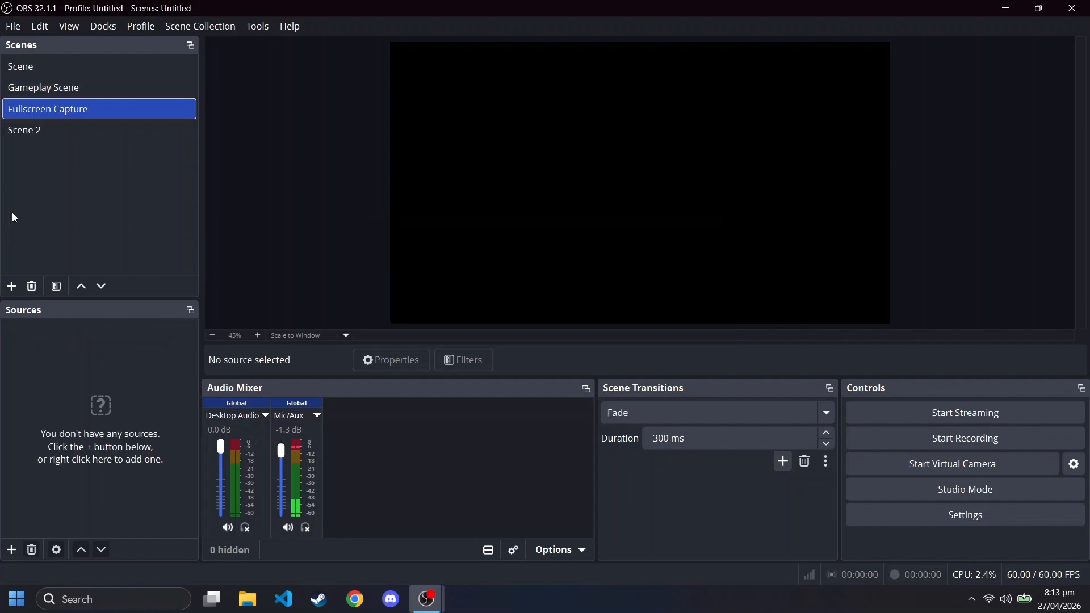
Add a new visible Display Capture source named "Display Capture 2" to the Fullscreen Capture scene, keeping the Automatic capture method
{"action": "left_click", "coordinate": [11, 551]}
{"action": "left_click", "coordinate": [62, 329]}
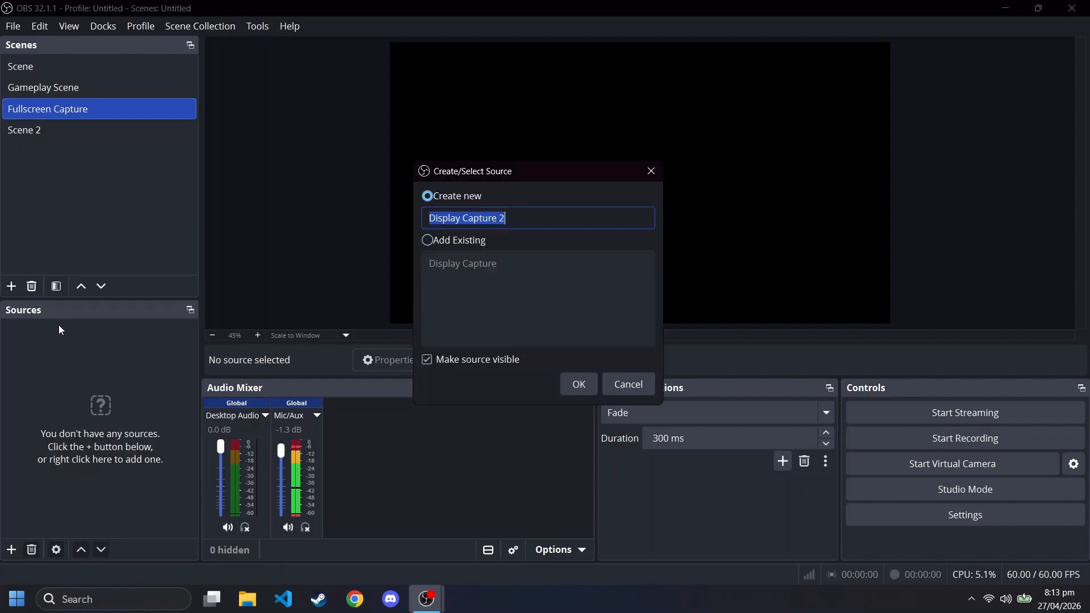
{"action": "left_click", "coordinate": [587, 390]}
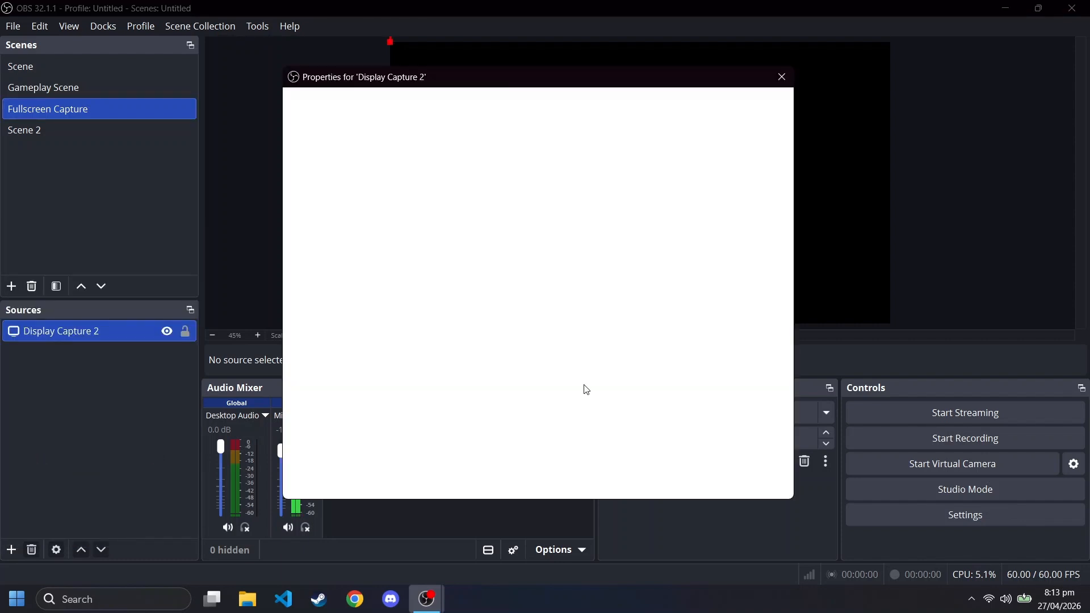
{"action": "left_click", "coordinate": [445, 302]}
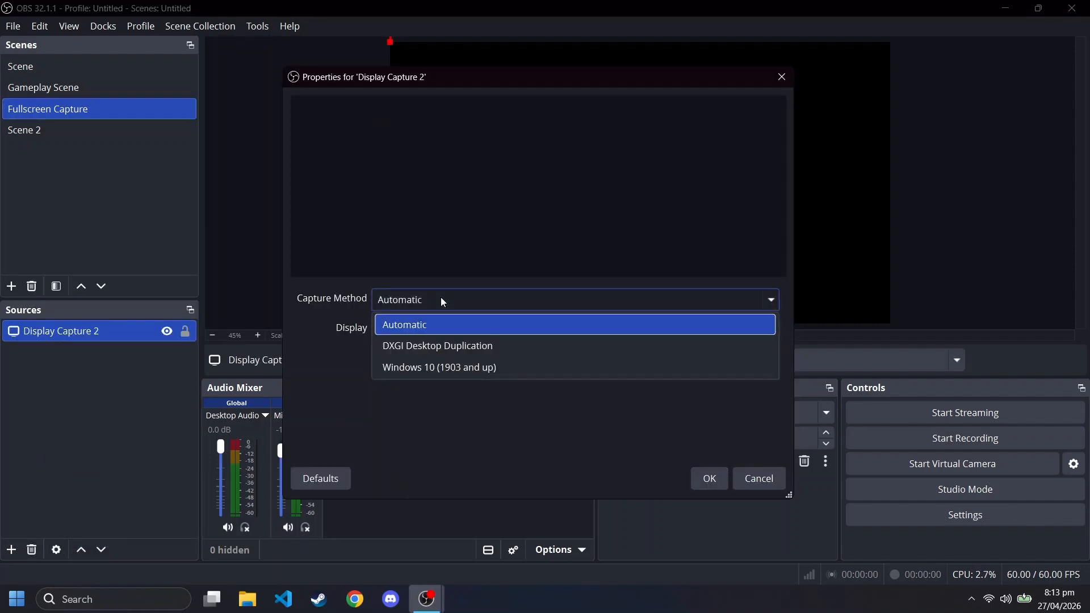
{"action": "left_click", "coordinate": [445, 301]}
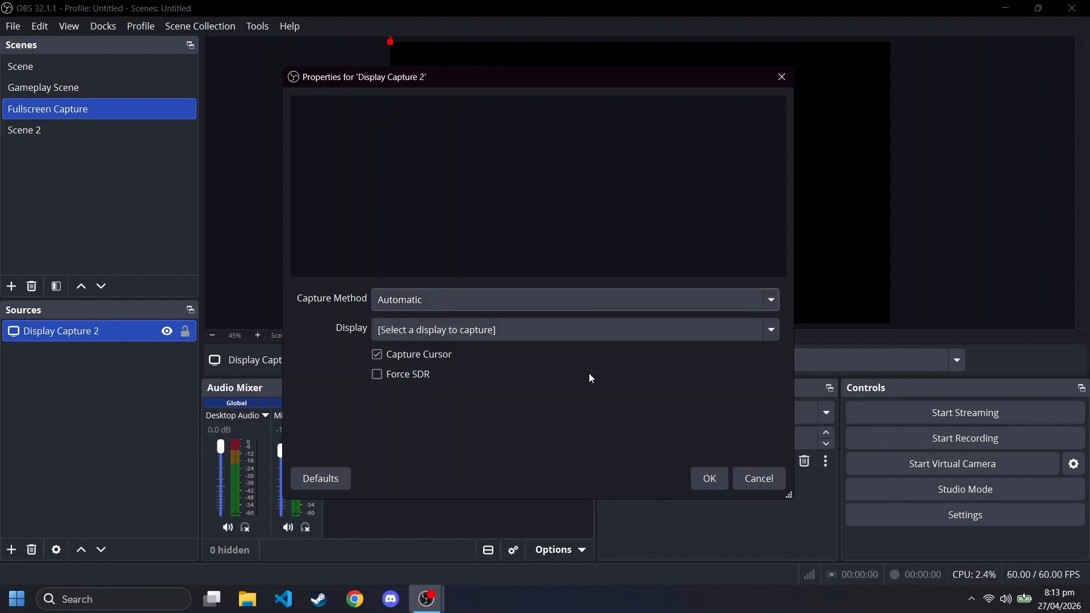
{"action": "left_click", "coordinate": [714, 478]}
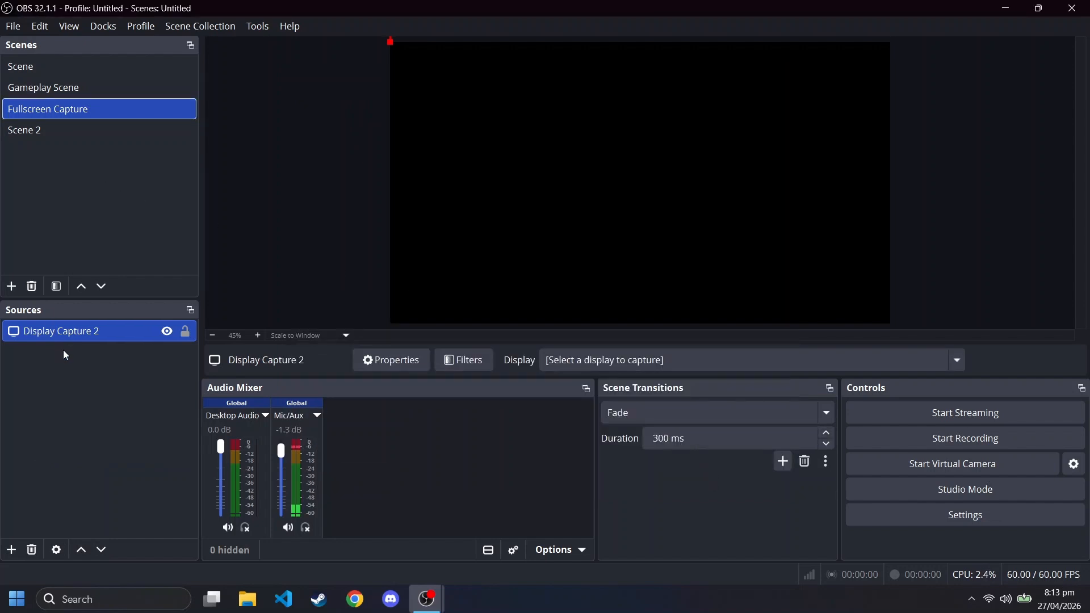
Set Display Capture 2 to capture the 1920x1080 @ 0,0 (Primary Monitor) display
{"action": "left_click", "coordinate": [74, 335]}
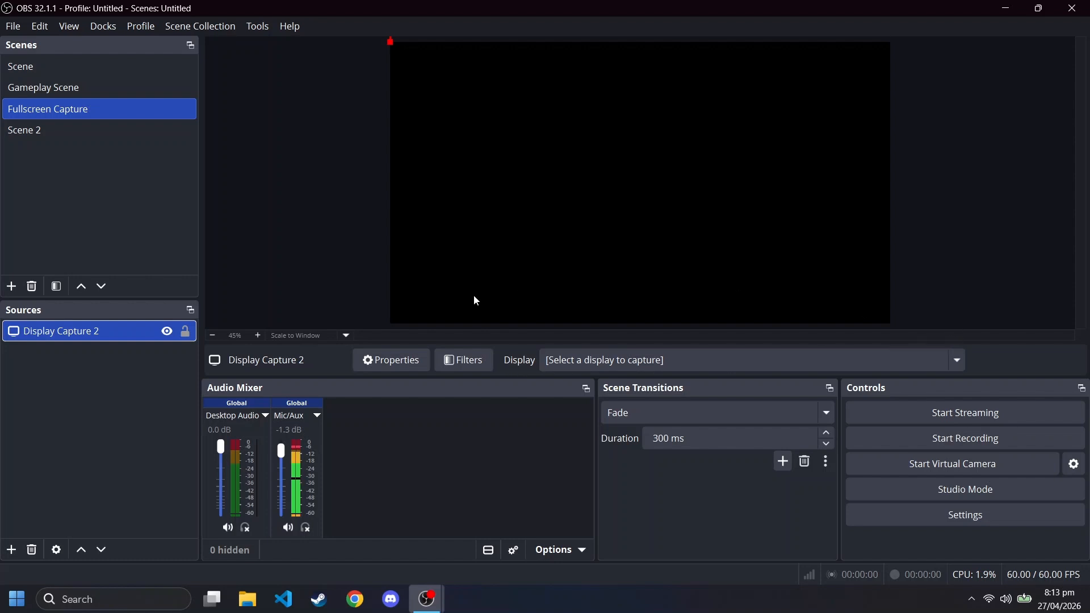
{"action": "left_click", "coordinate": [698, 362]}
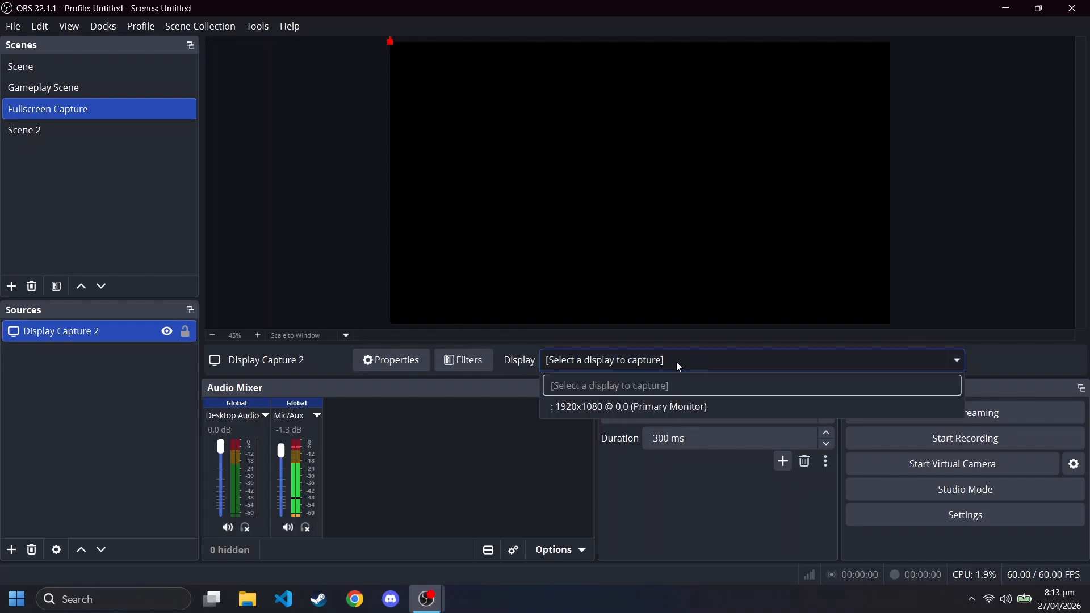
{"action": "left_click", "coordinate": [598, 402]}
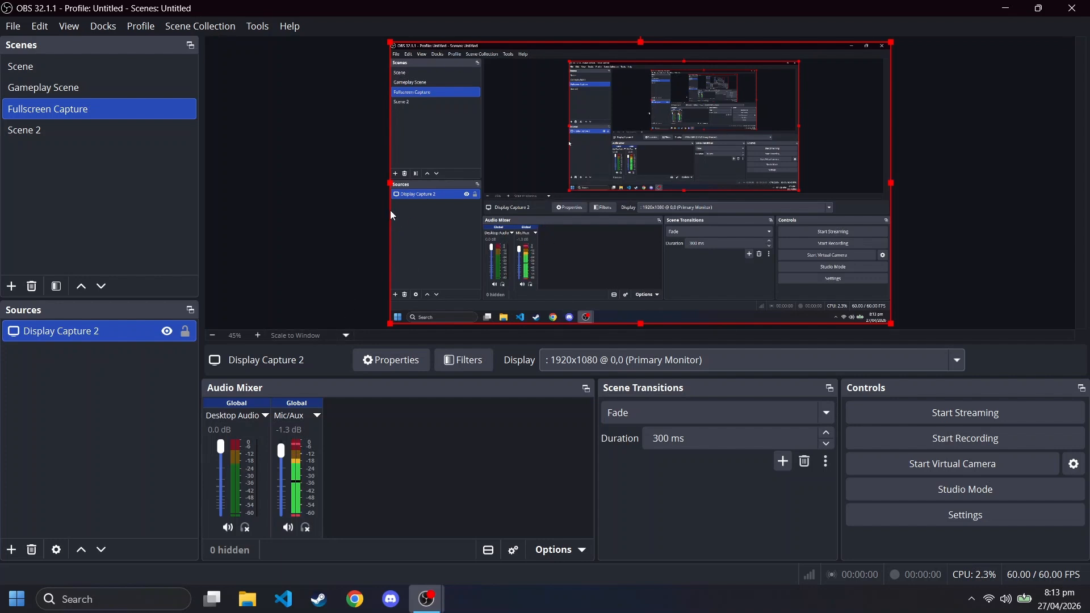
Add an Integrated Webcam video capture source to the Fullscreen Capture scene and shrink it into the canvas's upper-left corner, about 1341 px from the right edge
{"action": "left_click", "coordinate": [11, 550]}
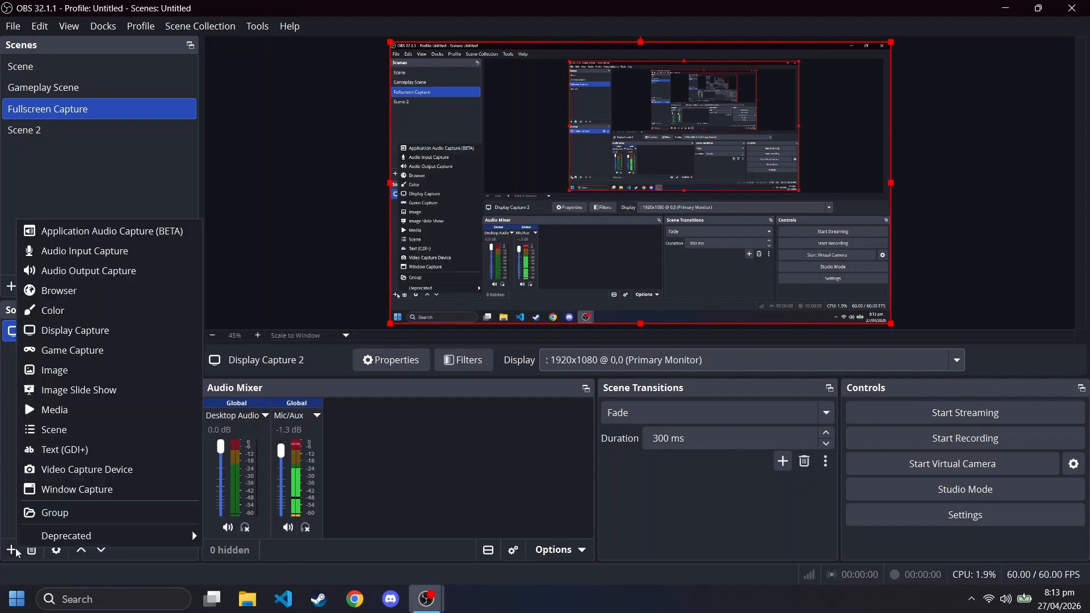
{"action": "left_click", "coordinate": [85, 470]}
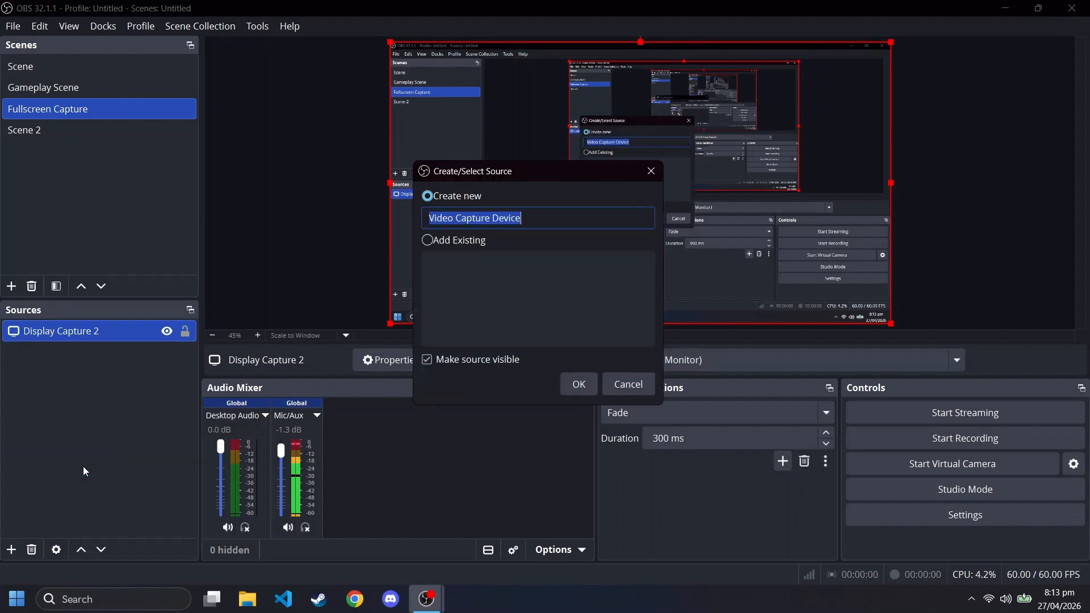
{"action": "left_click", "coordinate": [579, 383]}
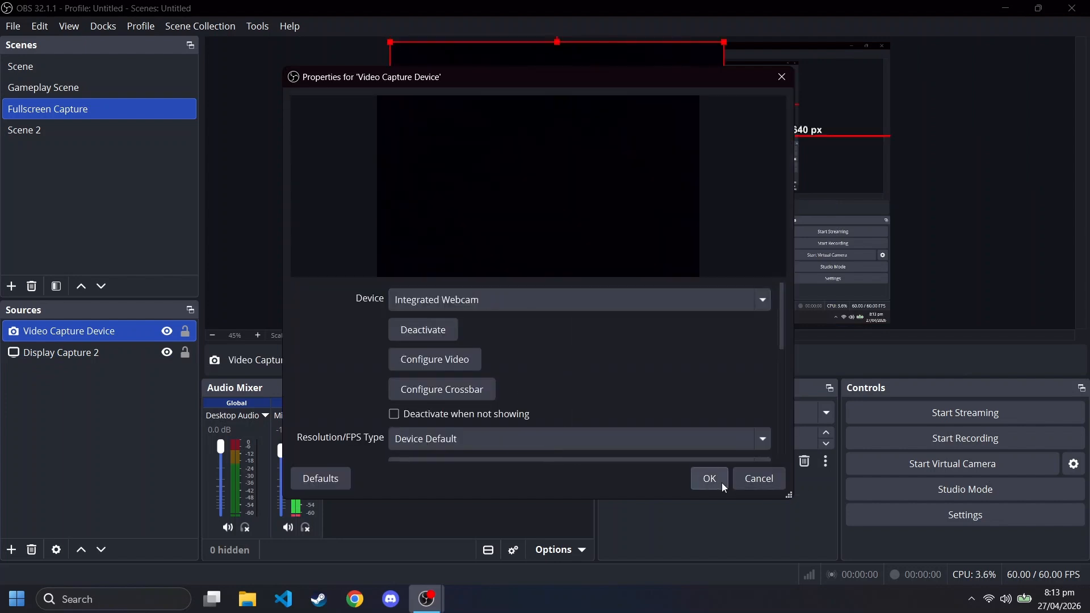
{"action": "left_click", "coordinate": [722, 484]}
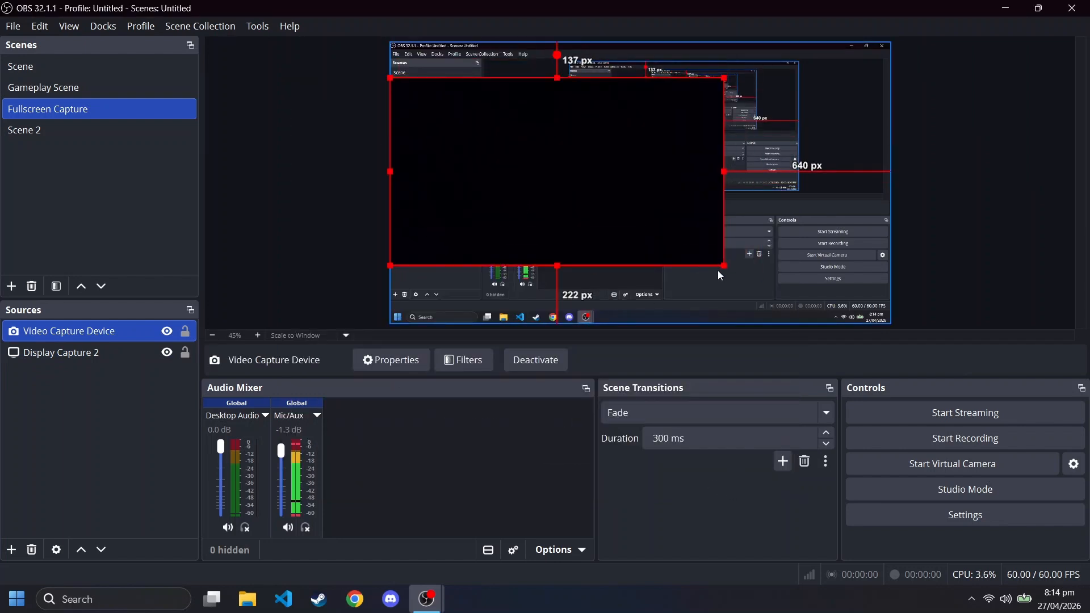
{"action": "left_click_drag", "start_coordinate": [723, 265], "coordinate": [483, 98]}
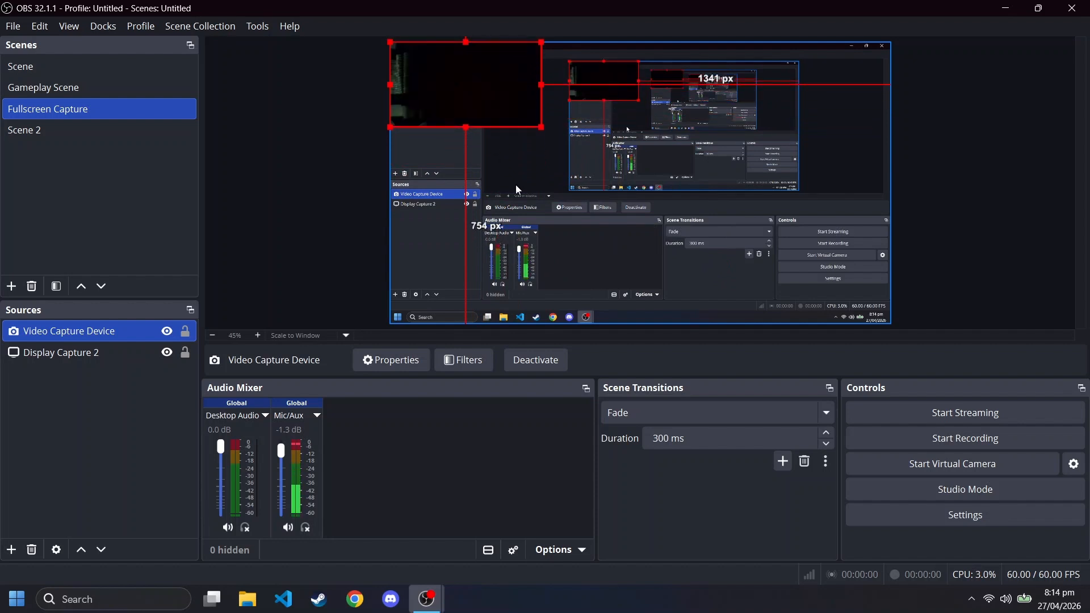
Remove the Video Capture Device source from the Fullscreen Capture scene
{"action": "right_click", "coordinate": [60, 332]}
{"action": "left_click", "coordinate": [122, 445]}
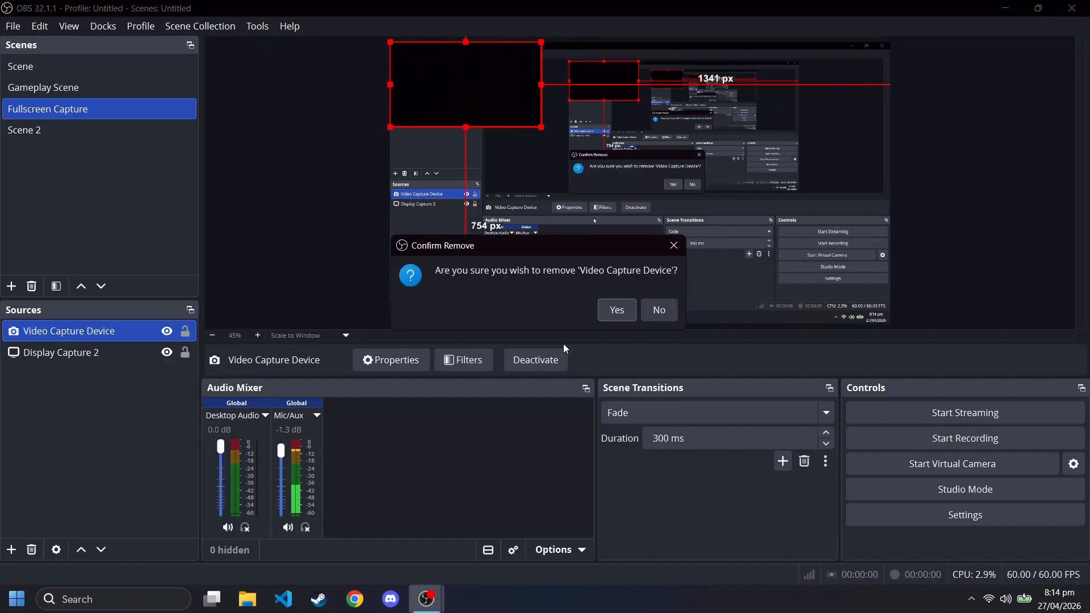
{"action": "left_click", "coordinate": [616, 310]}
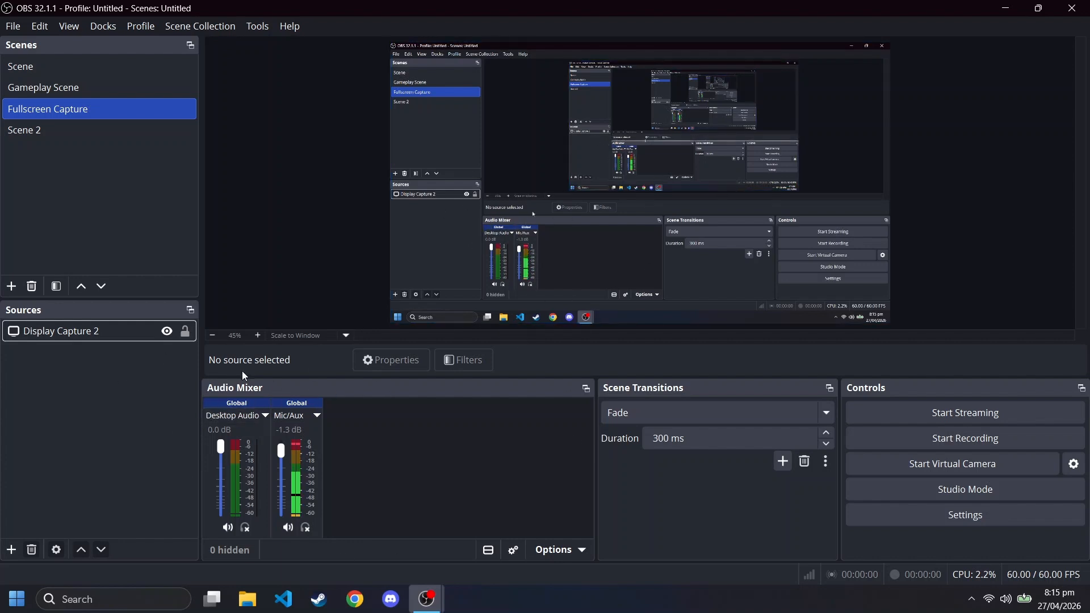
Examine the device choices for the Mic/Aux input and keep Microphone (2- USB Audio Device)
{"action": "left_click", "coordinate": [310, 417]}
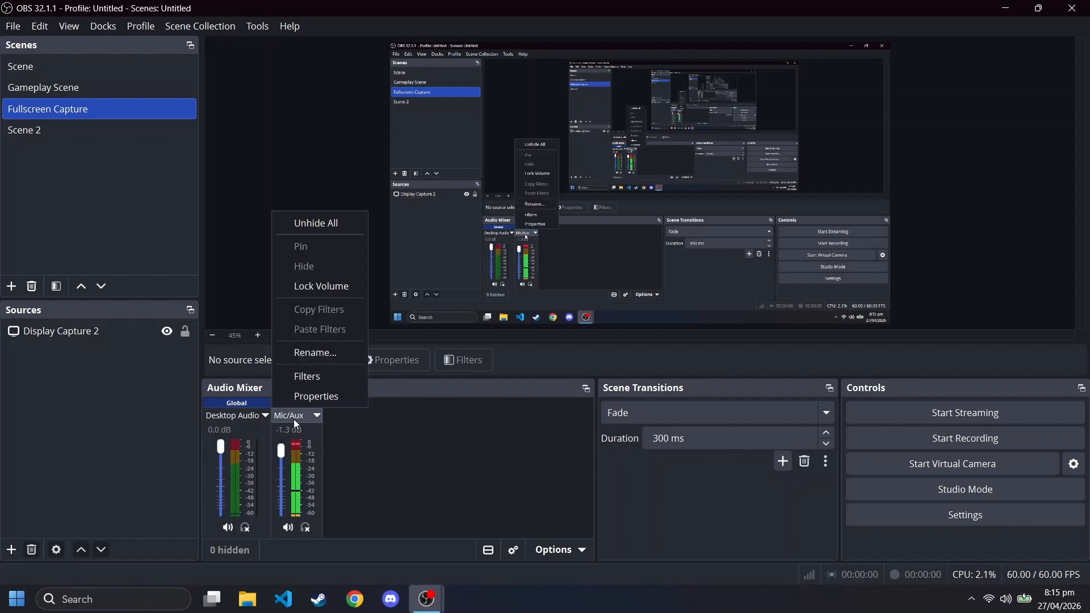
{"action": "left_click", "coordinate": [321, 396]}
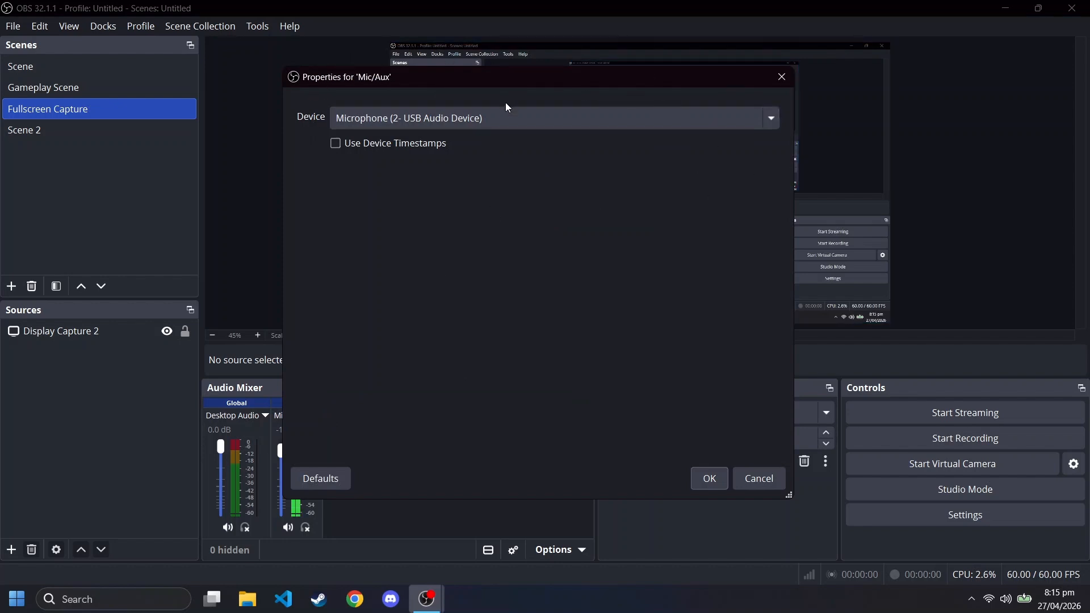
{"action": "left_click", "coordinate": [505, 117]}
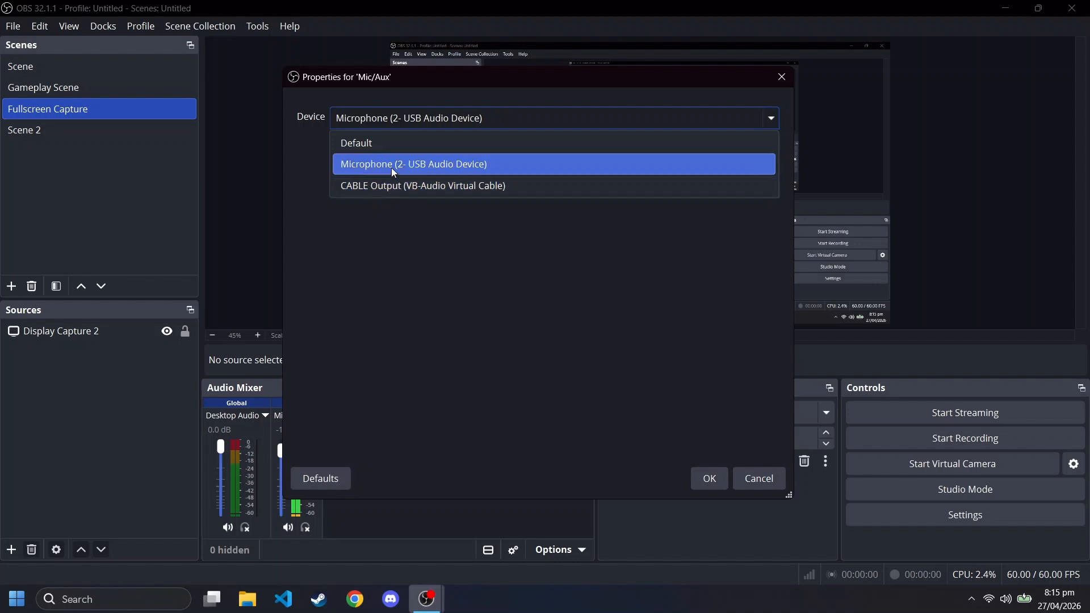
{"action": "left_click", "coordinate": [593, 277]}
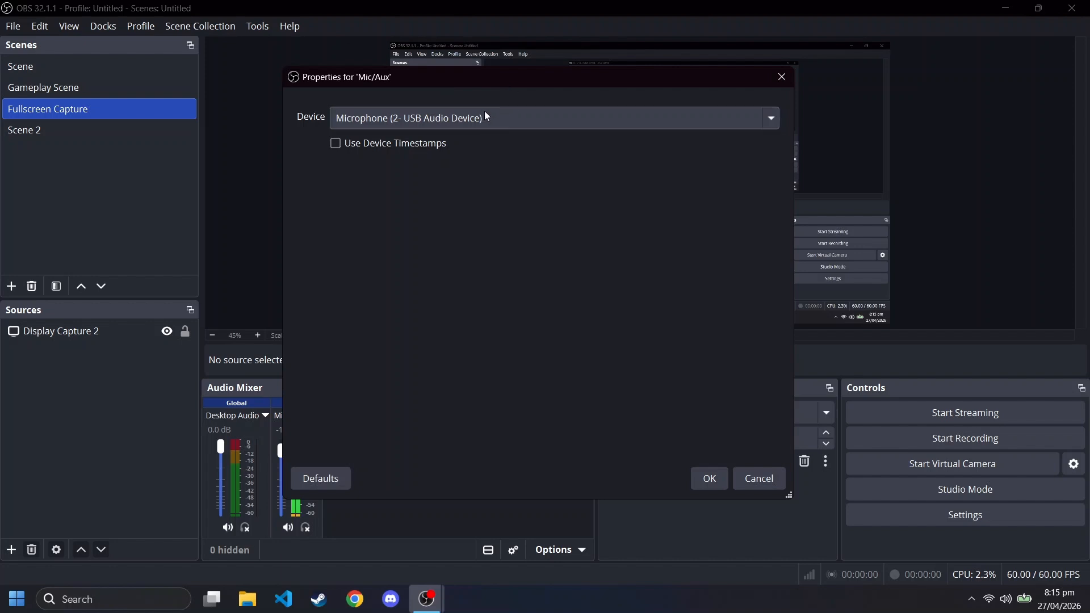
{"action": "left_click", "coordinate": [716, 482]}
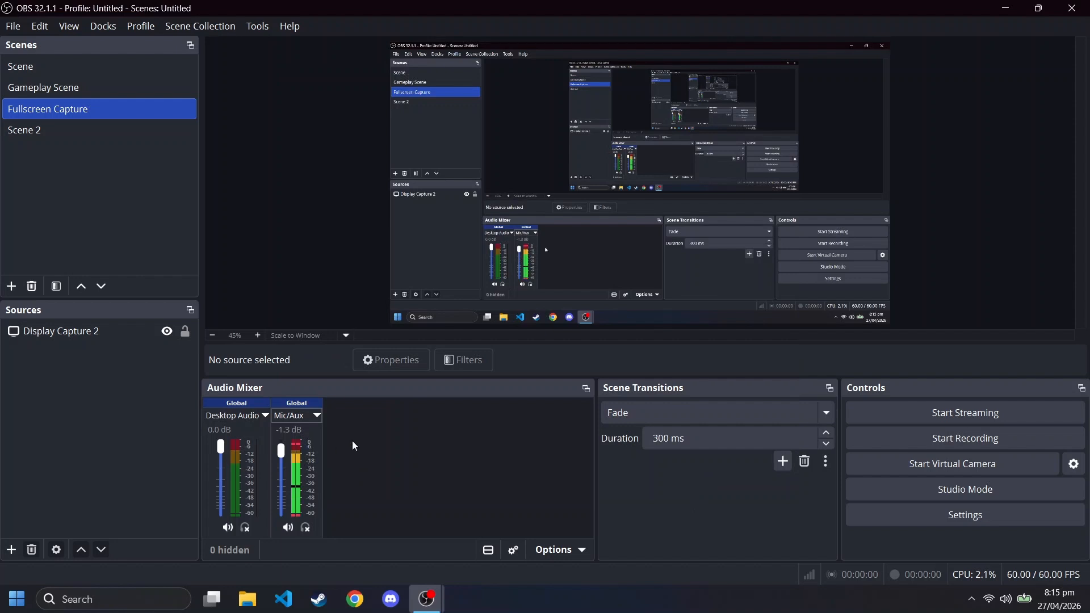
Add a new Audio Input Capture source to the Fullscreen Capture scene, check its device choices, and dismiss its properties
{"action": "left_click", "coordinate": [34, 463]}
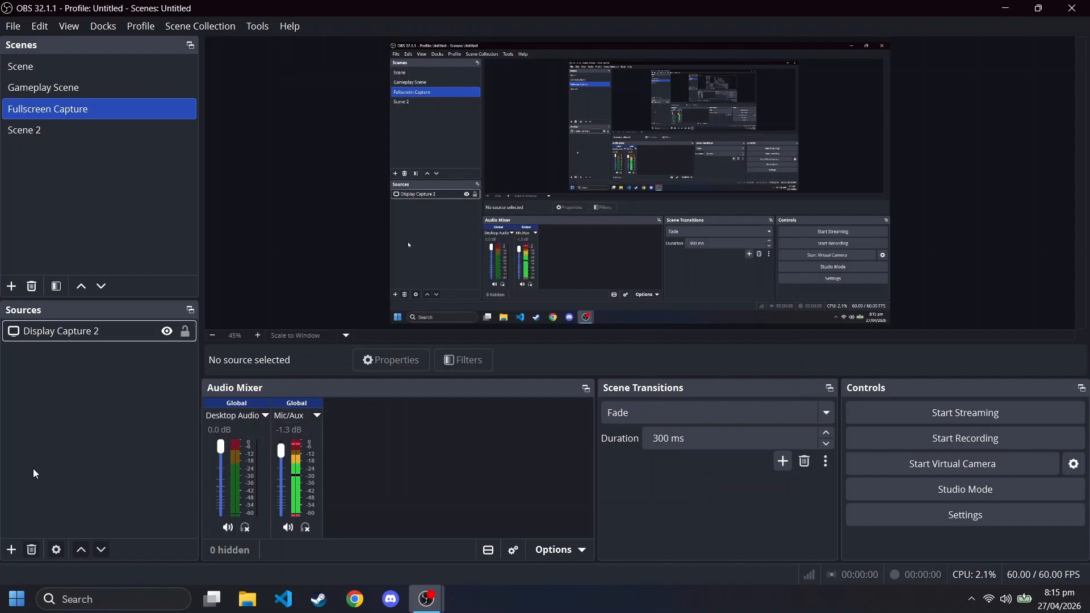
{"action": "left_click", "coordinate": [11, 550]}
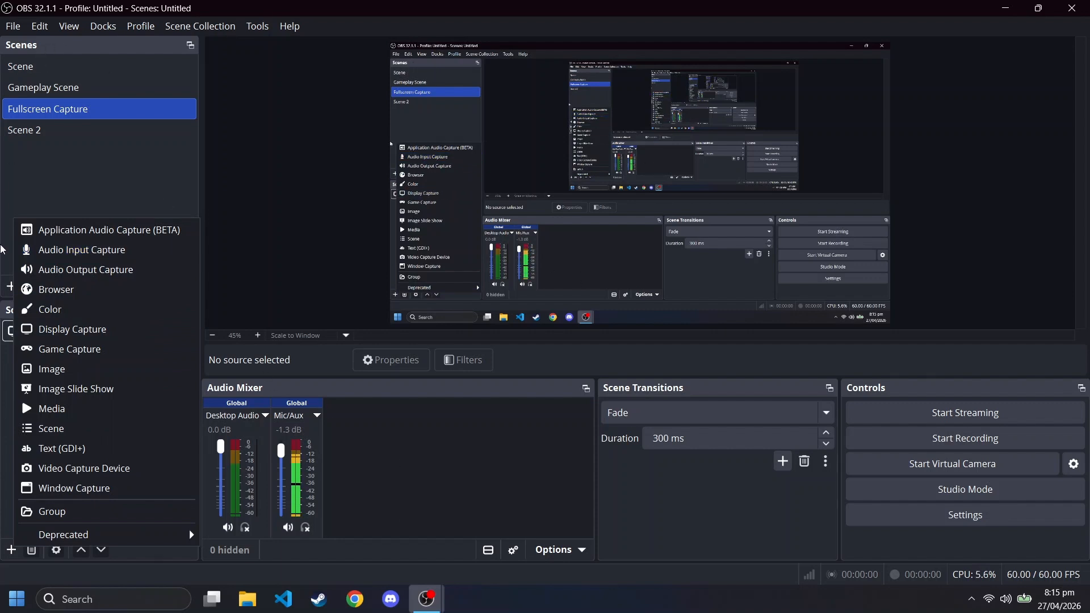
{"action": "left_click", "coordinate": [84, 250]}
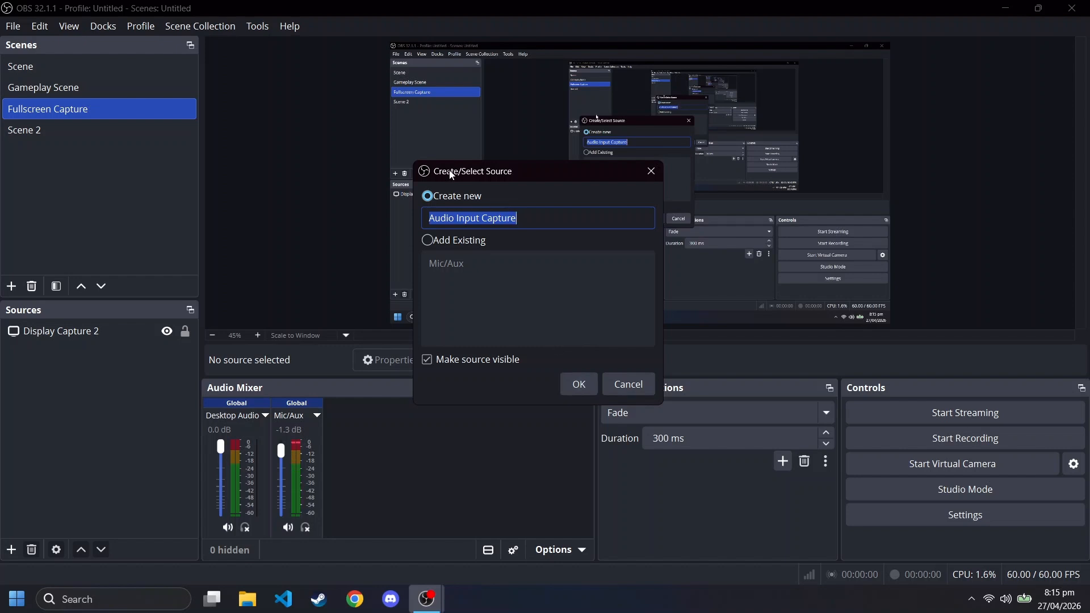
{"action": "left_click", "coordinate": [581, 383]}
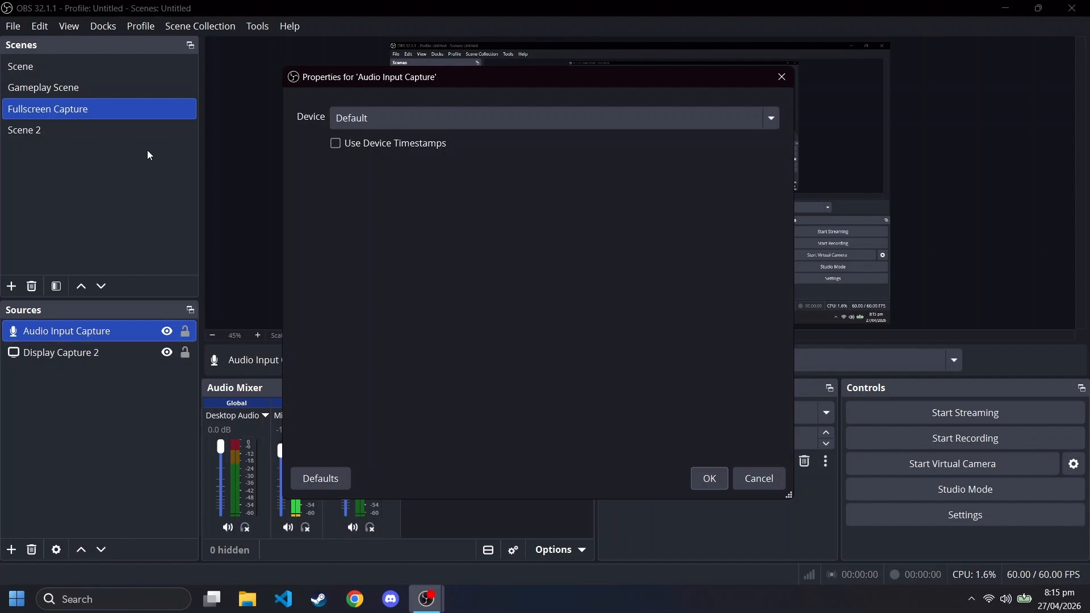
{"action": "left_click", "coordinate": [375, 119]}
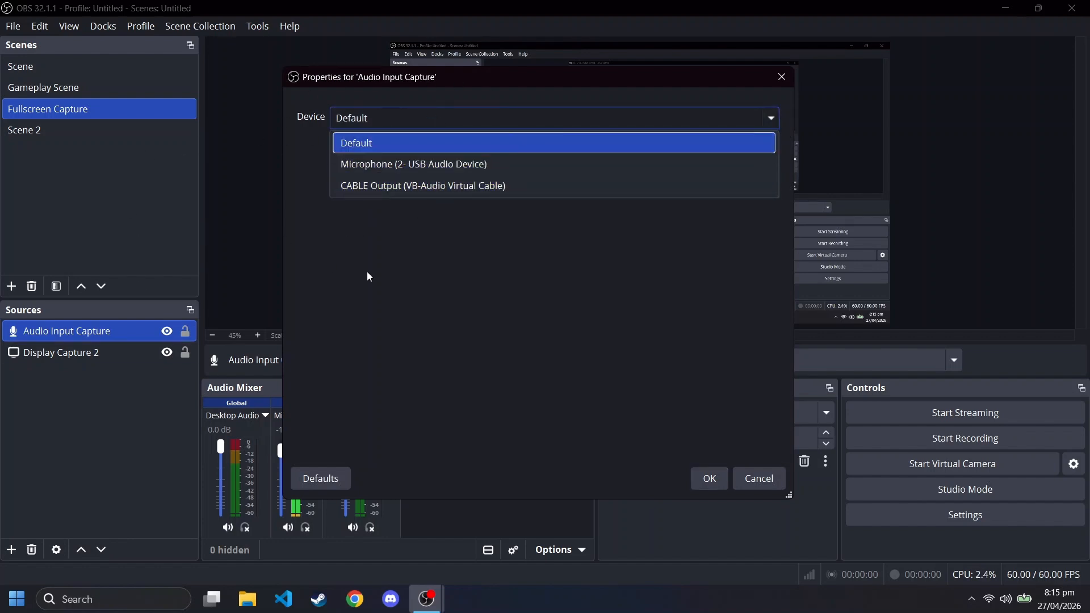
{"action": "left_click", "coordinate": [629, 376]}
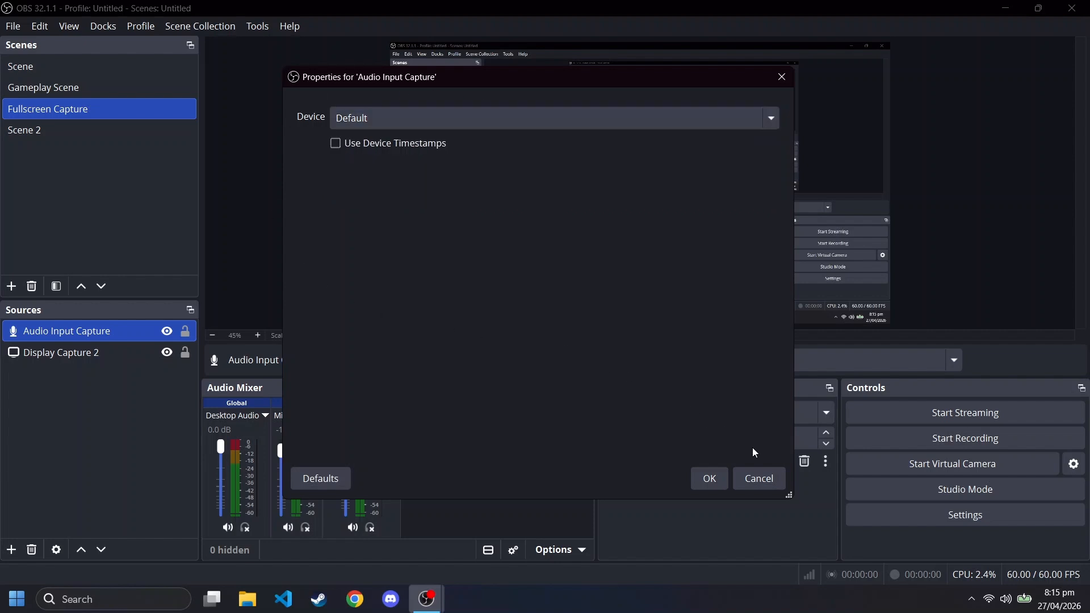
{"action": "left_click", "coordinate": [769, 478]}
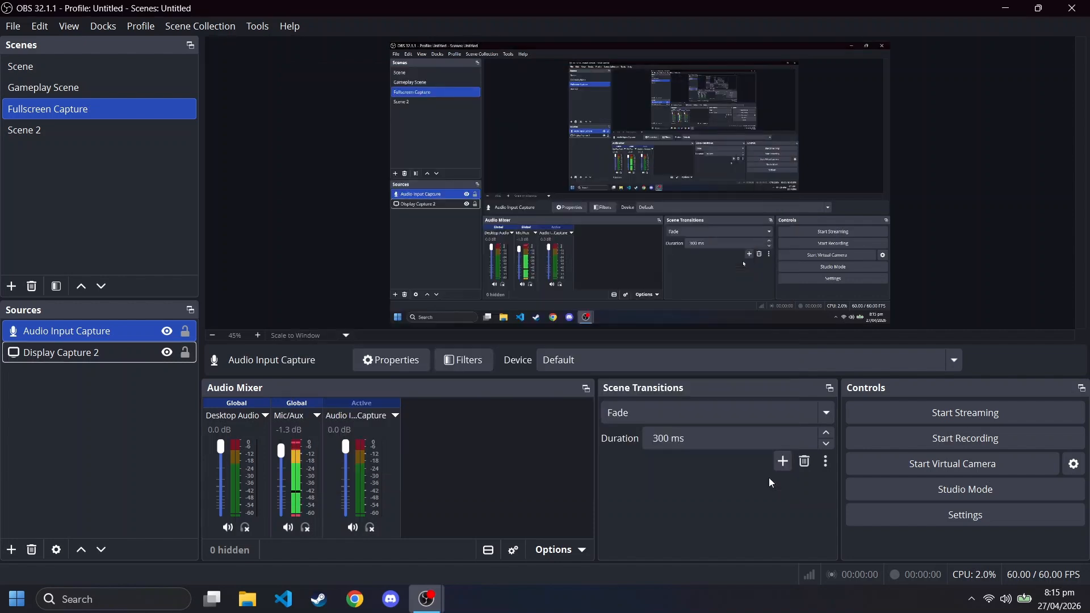
Remove the Audio Input Capture source from the Fullscreen Capture scene
{"action": "right_click", "coordinate": [102, 335]}
{"action": "left_click", "coordinate": [148, 258]}
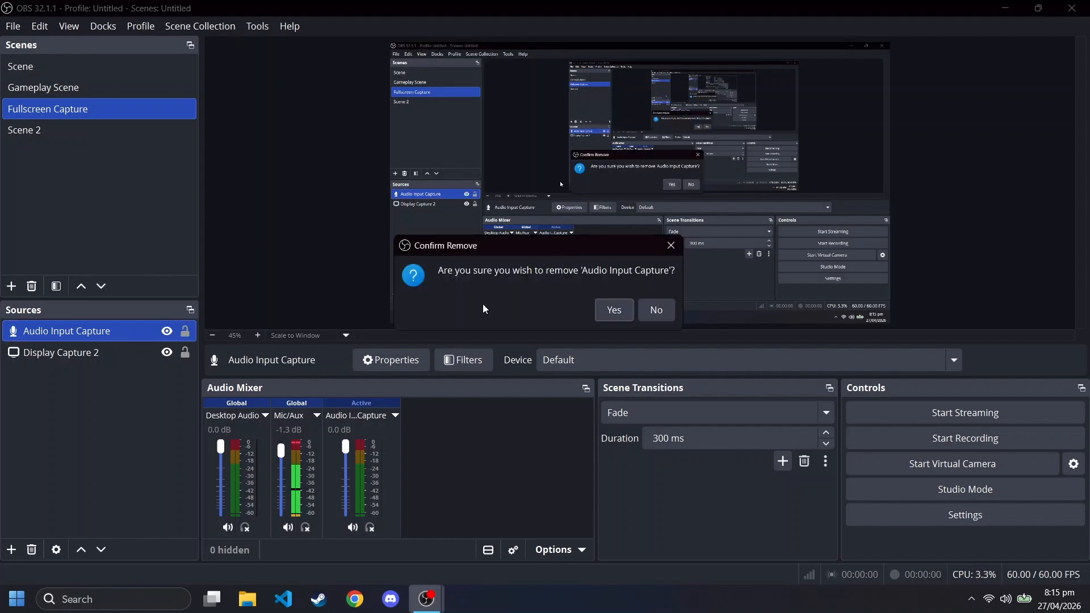
{"action": "left_click", "coordinate": [632, 311]}
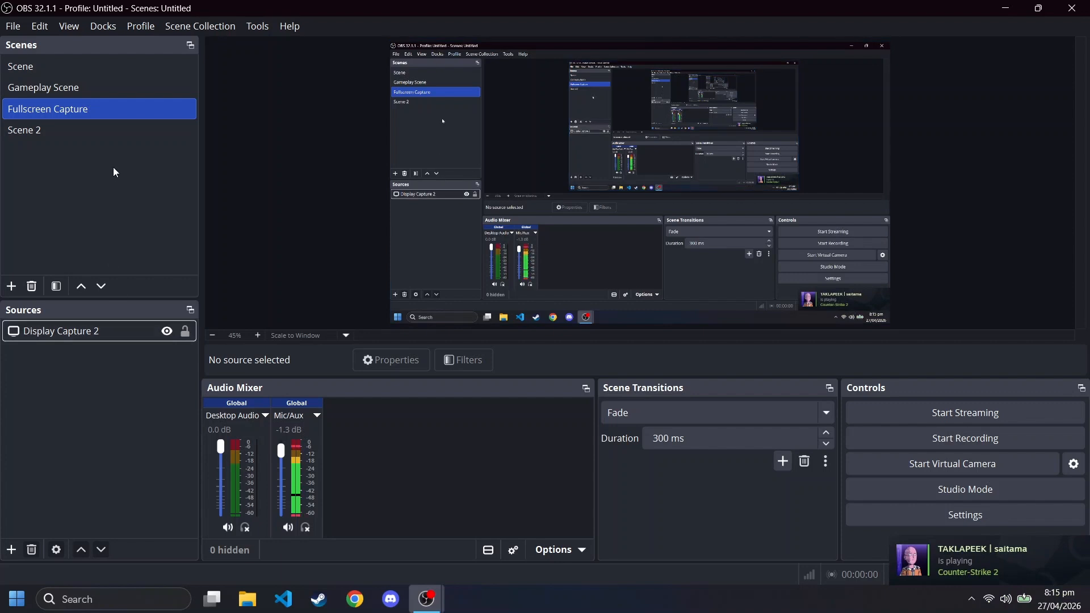
Examine the hotkey settings for recording, scenes, Desktop Audio and Mic/Aux, including push-to-talk, and glance over the General settings
{"action": "left_click", "coordinate": [17, 27]}
{"action": "left_click", "coordinate": [31, 91]}
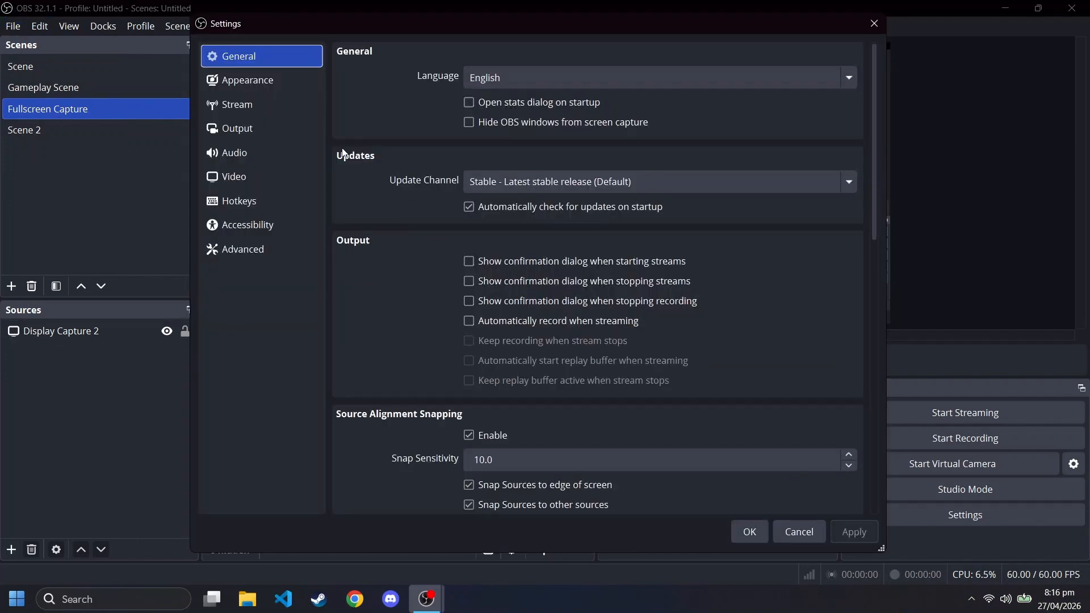
{"action": "left_click", "coordinate": [234, 208]}
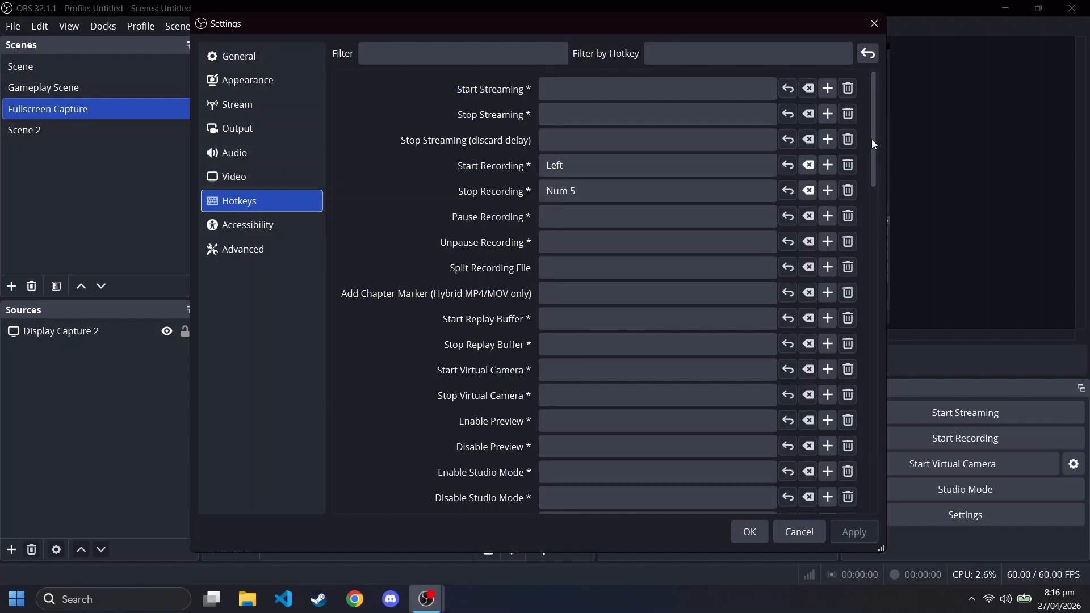
{"action": "left_click_drag", "start_coordinate": [872, 140], "coordinate": [881, 387]}
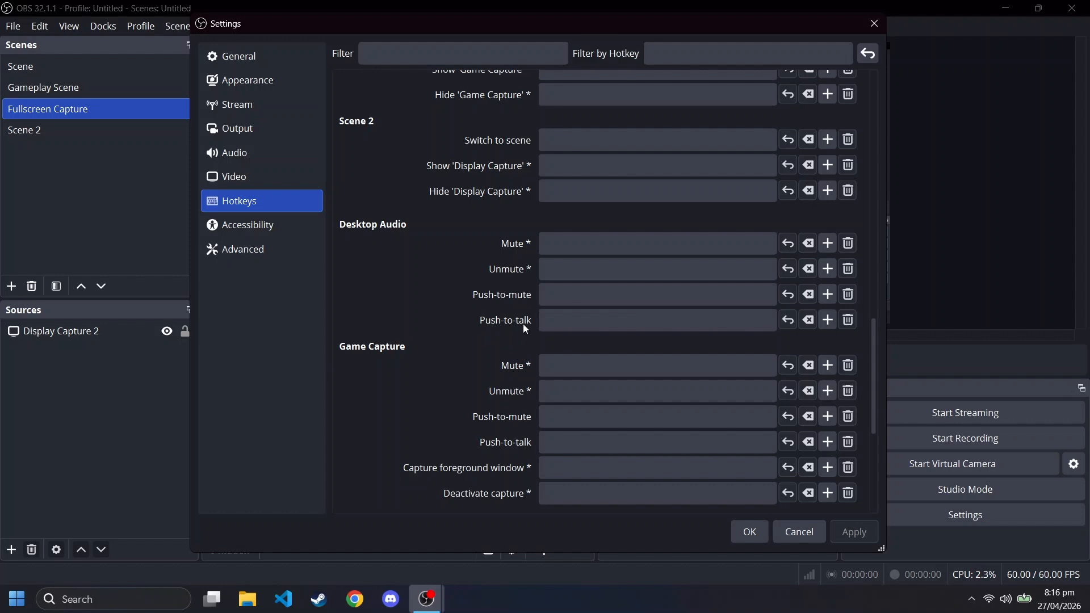
{"action": "left_click", "coordinate": [639, 319]}
{"action": "left_click_drag", "start_coordinate": [870, 335], "coordinate": [874, 460]}
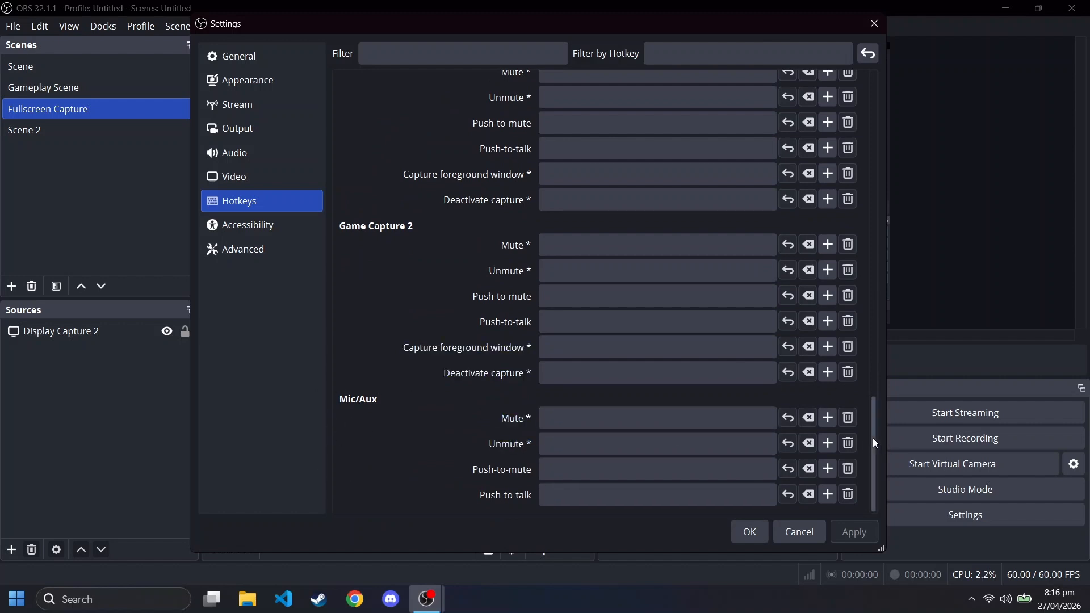
{"action": "mouse_move", "coordinate": [873, 438]}
{"action": "left_mouse_down"}
{"action": "mouse_move", "coordinate": [874, 326]}
{"action": "mouse_move", "coordinate": [876, 451]}
{"action": "left_mouse_up"}
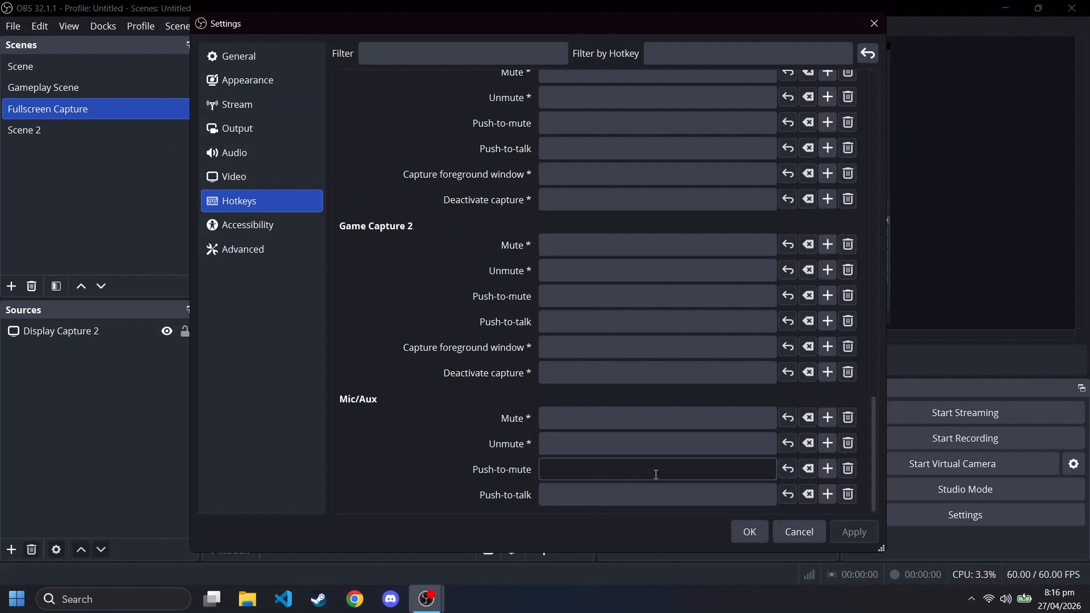
{"action": "left_click_drag", "start_coordinate": [873, 458], "coordinate": [873, 114]}
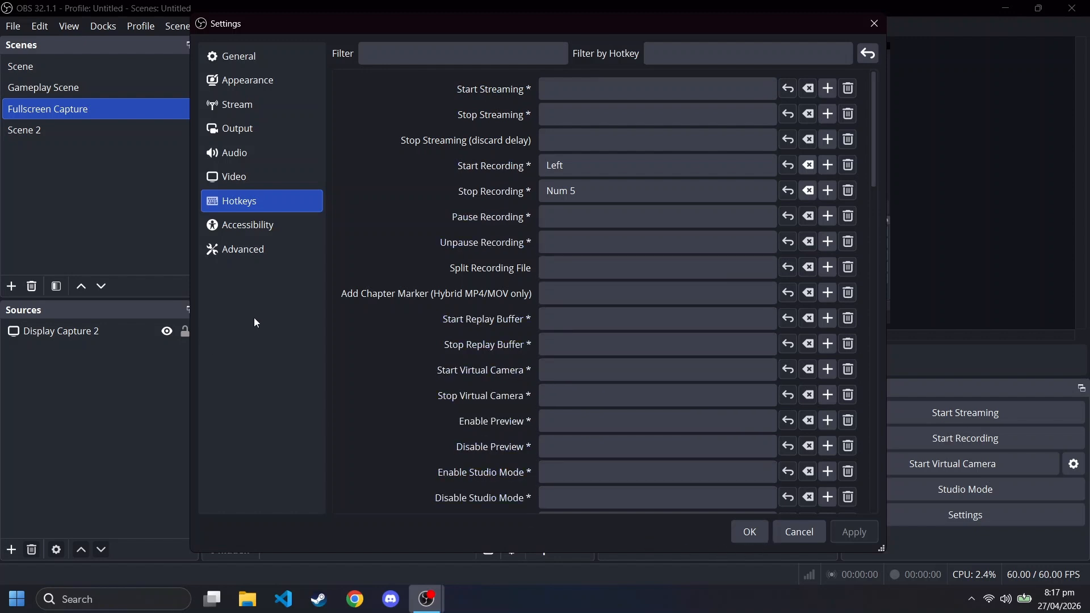
{"action": "left_click", "coordinate": [246, 60]}
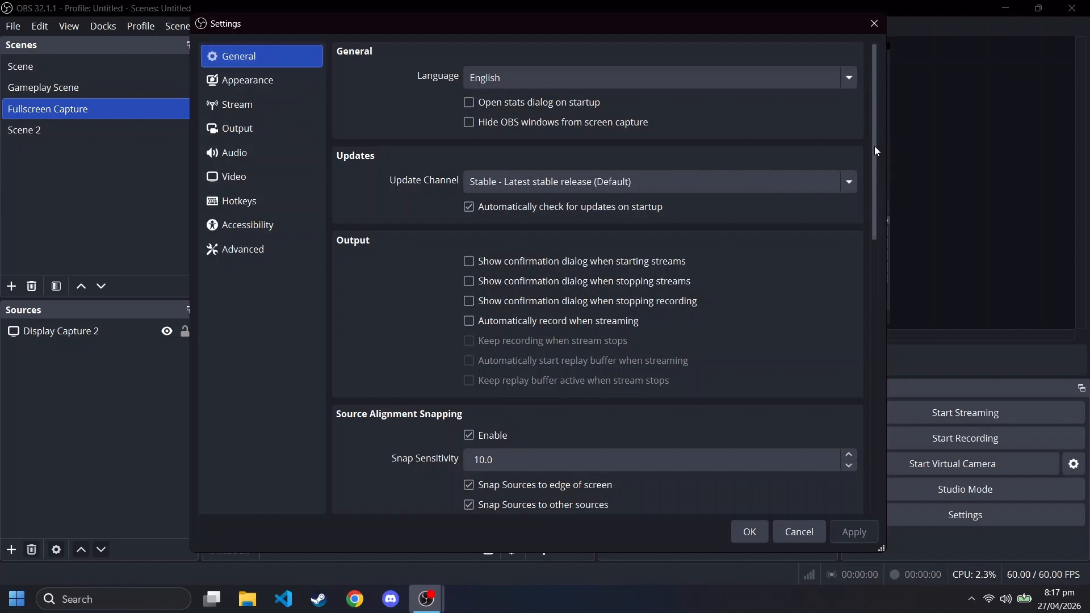
{"action": "left_click_drag", "start_coordinate": [874, 145], "coordinate": [873, 41]}
Choose the Recordings folder on Local Disk (D:) as the recording path in the Output settings
{"action": "left_click", "coordinate": [307, 91]}
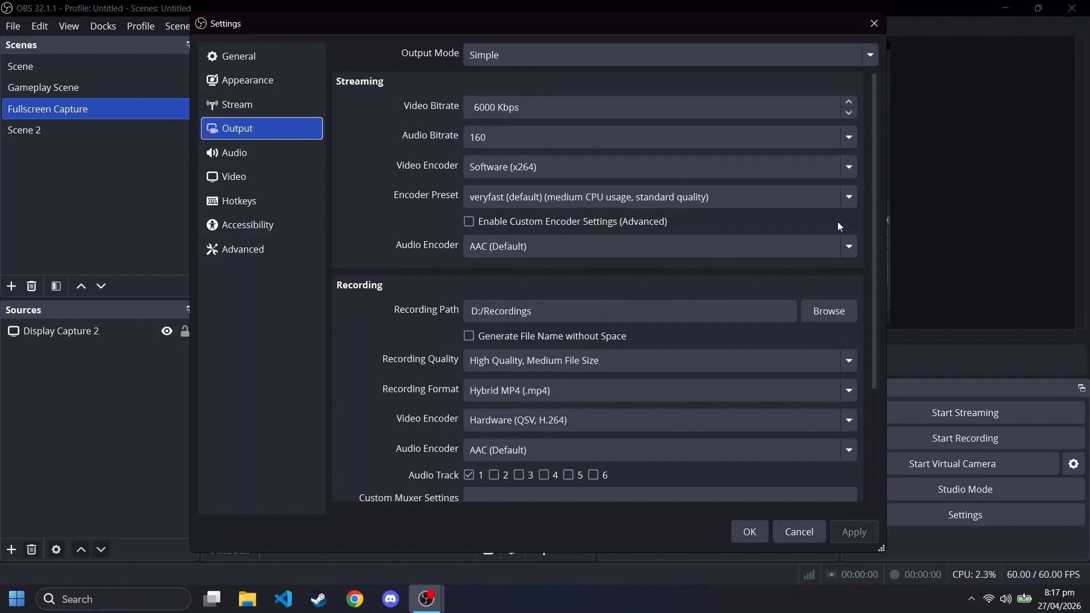
{"action": "left_click_drag", "start_coordinate": [873, 218], "coordinate": [856, 271]}
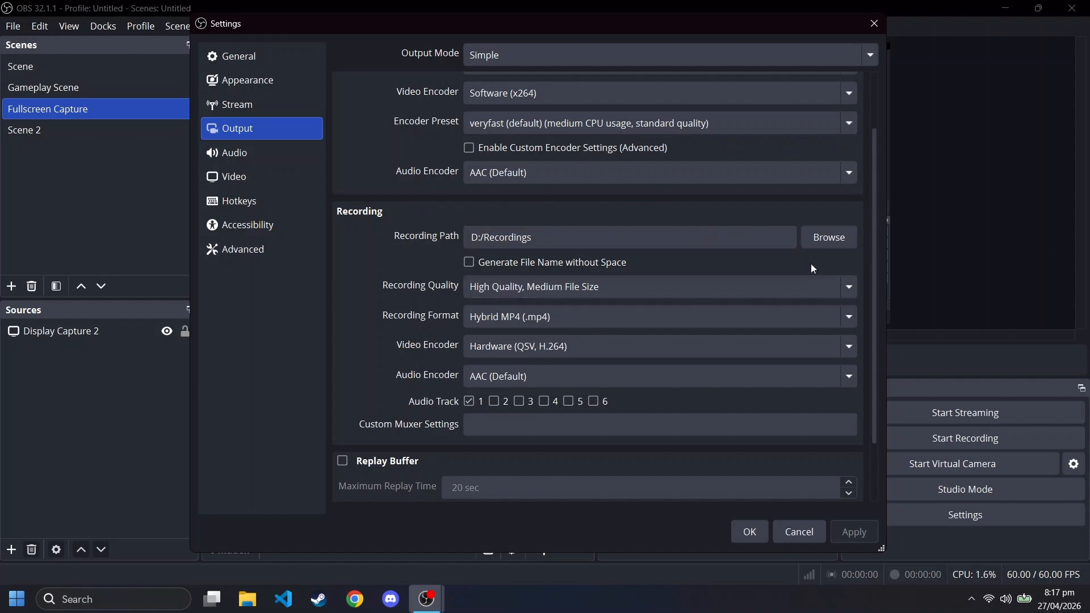
{"action": "left_click", "coordinate": [815, 229]}
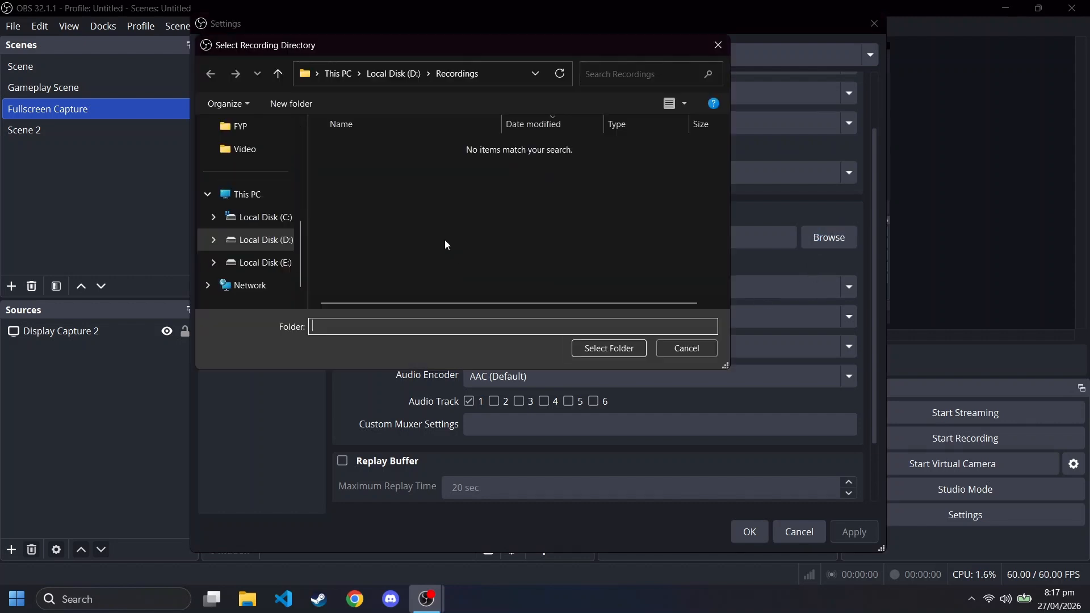
{"action": "left_click", "coordinate": [250, 241]}
{"action": "scroll", "coordinate": [441, 200], "scroll_direction": "down", "scroll_amount": 1}
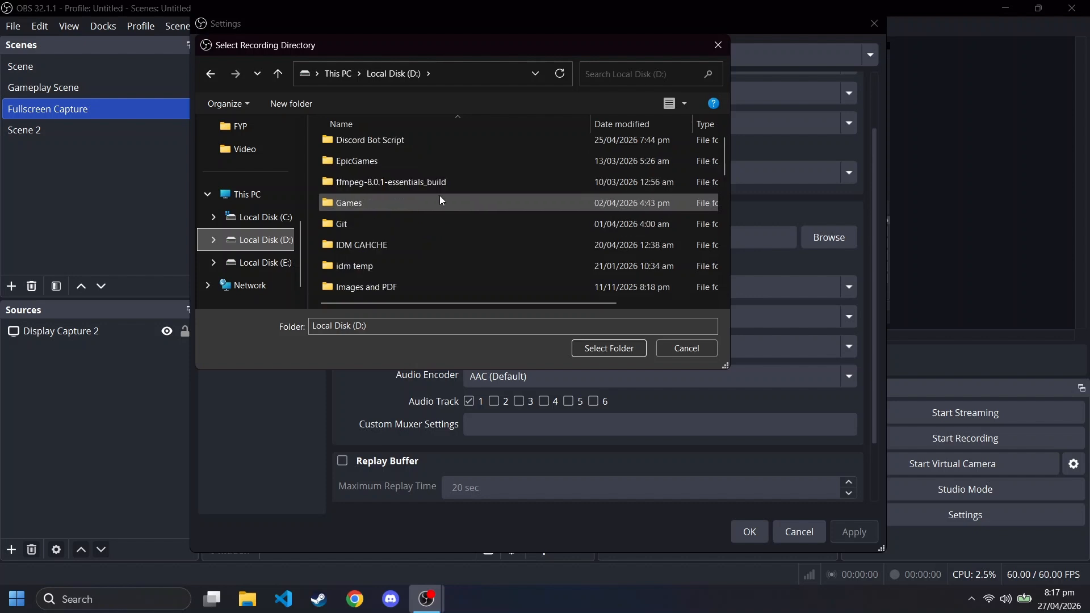
{"action": "left_click", "coordinate": [418, 196]}
{"action": "key", "text": "r"}
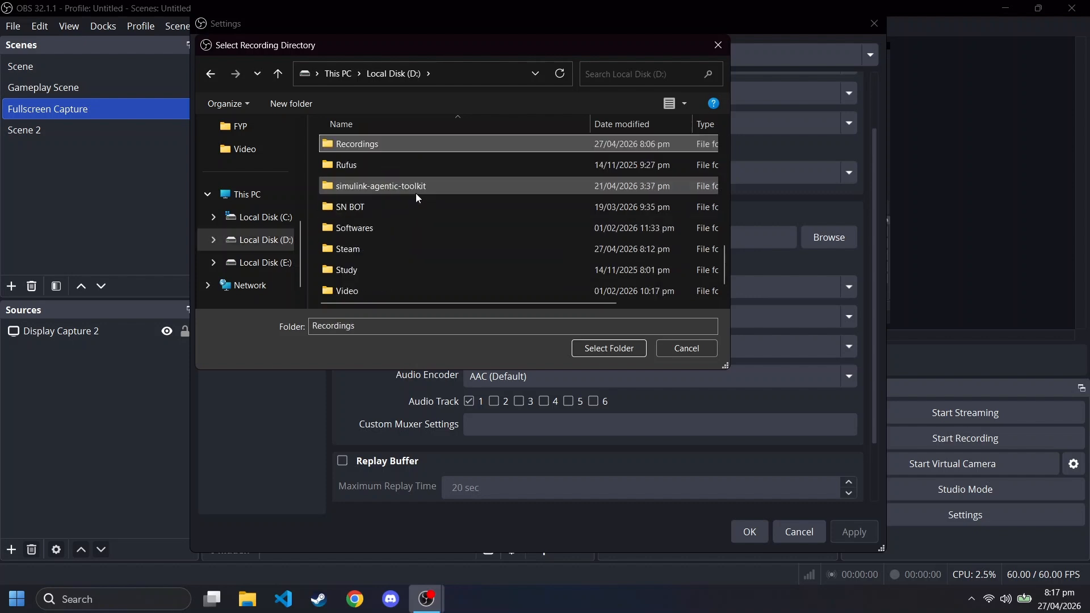
{"action": "left_click", "coordinate": [371, 146]}
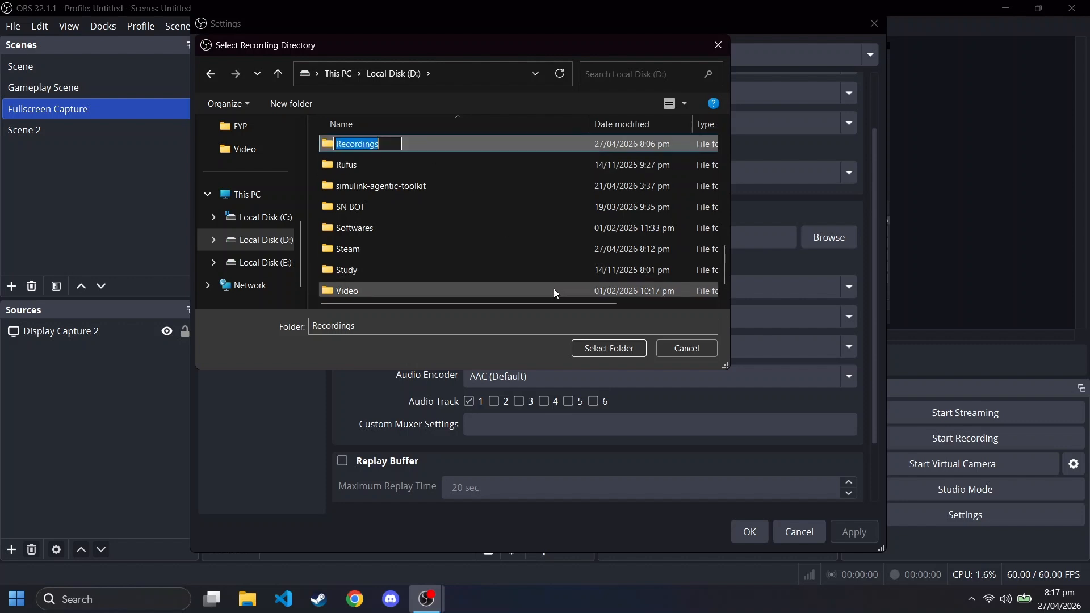
{"action": "left_click", "coordinate": [431, 143]}
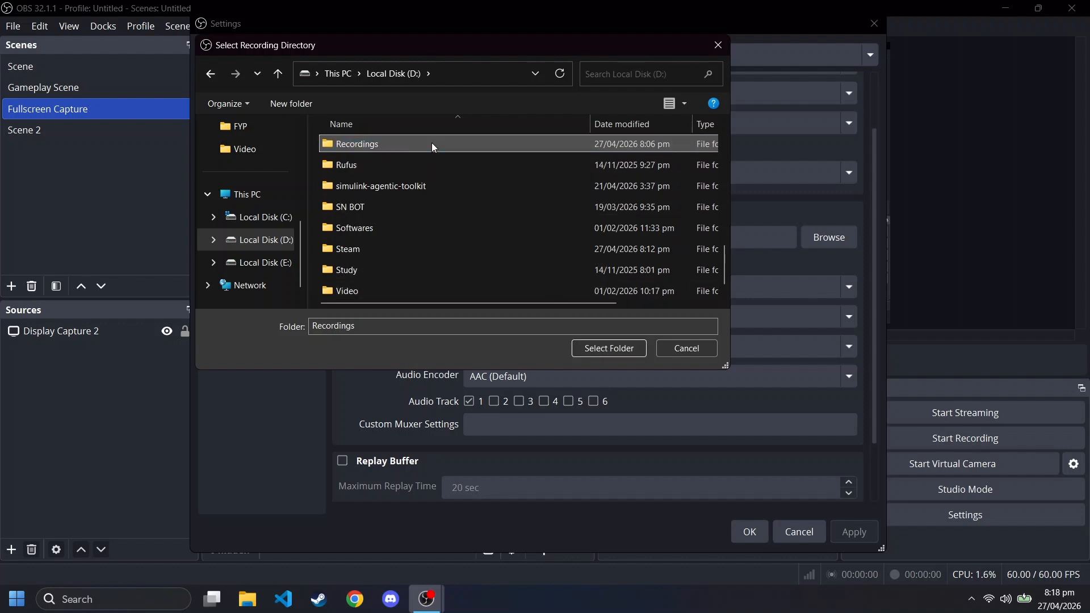
{"action": "left_click", "coordinate": [591, 352]}
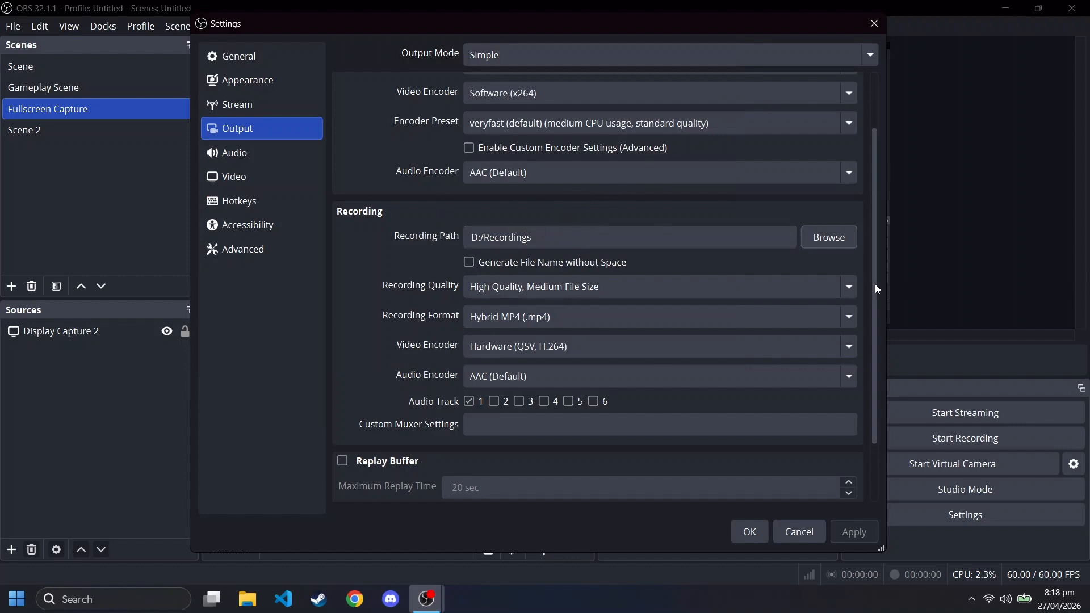
Review the recording quality, format and encoder options, plus the global audio device settings
{"action": "mouse_move", "coordinate": [875, 288]}
{"action": "left_mouse_down"}
{"action": "mouse_move", "coordinate": [871, 364]}
{"action": "mouse_move", "coordinate": [882, 249]}
{"action": "mouse_move", "coordinate": [882, 292]}
{"action": "left_mouse_up"}
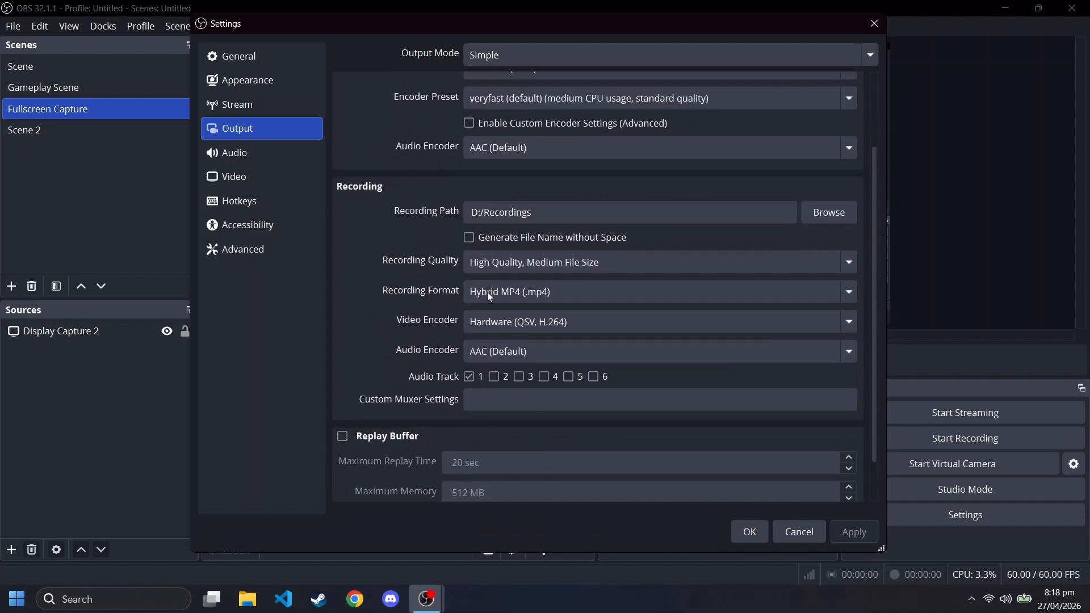
{"action": "left_click_drag", "start_coordinate": [871, 310], "coordinate": [880, 230]}
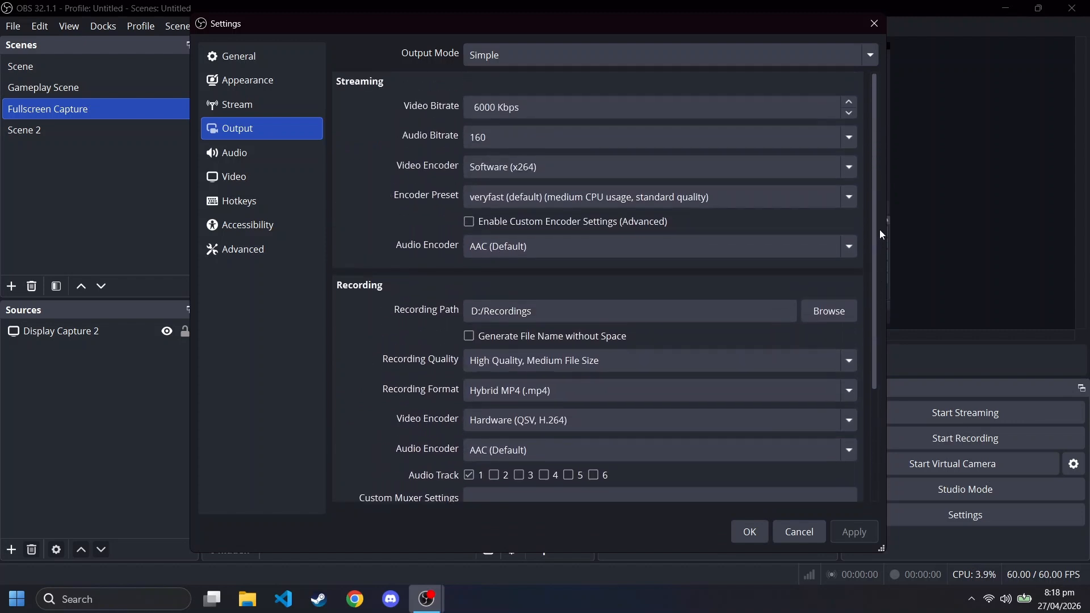
{"action": "left_click", "coordinate": [248, 149]}
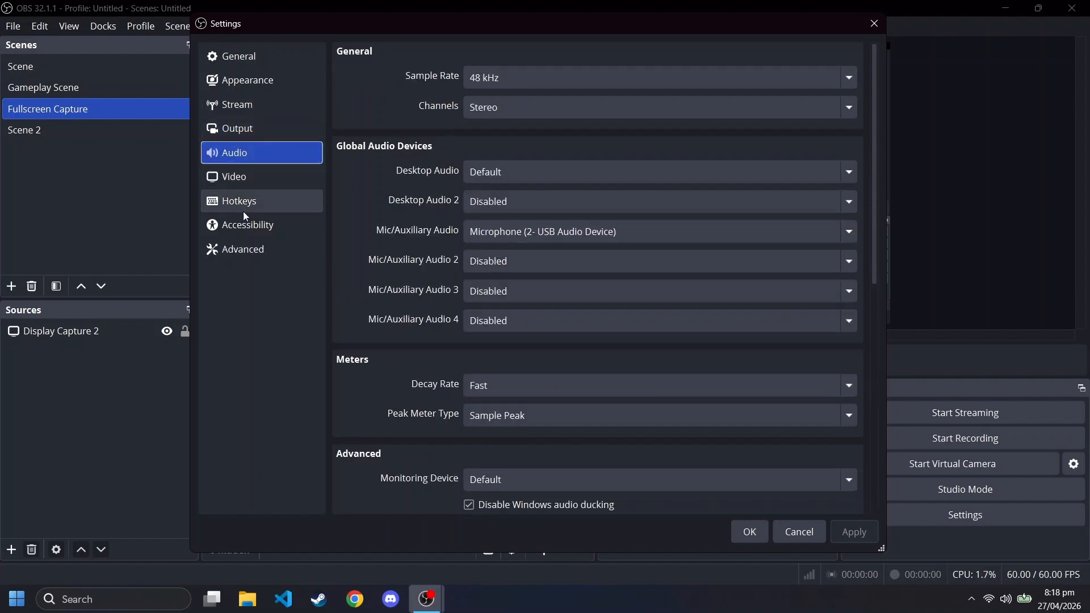
Try to connect a Twitch account for streaming, allow obs-browser-page.exe through the firewall, and cancel the login
{"action": "left_click", "coordinate": [233, 106]}
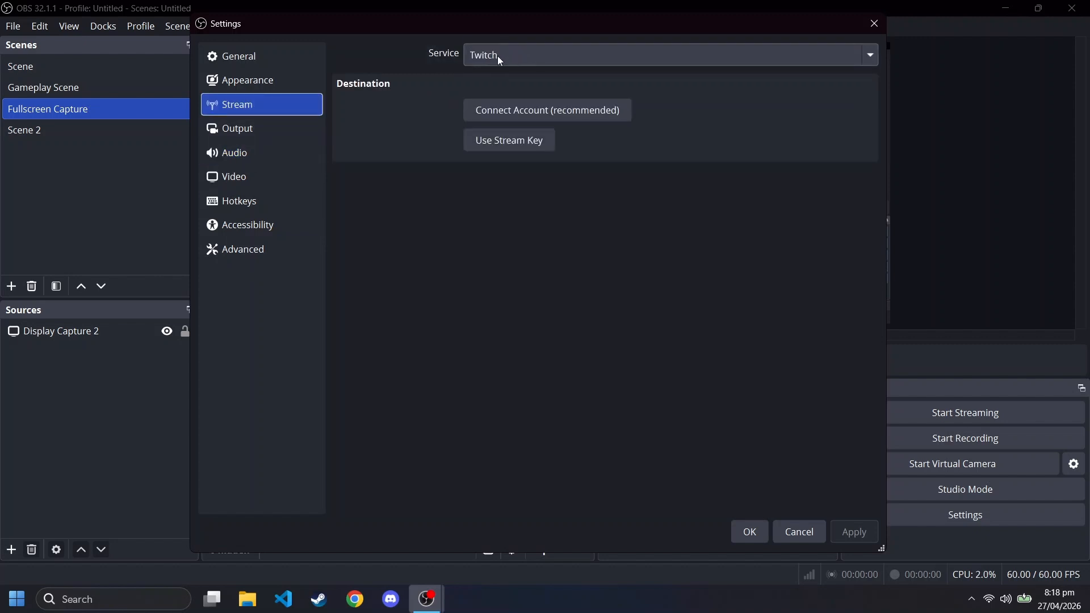
{"action": "left_click", "coordinate": [473, 63]}
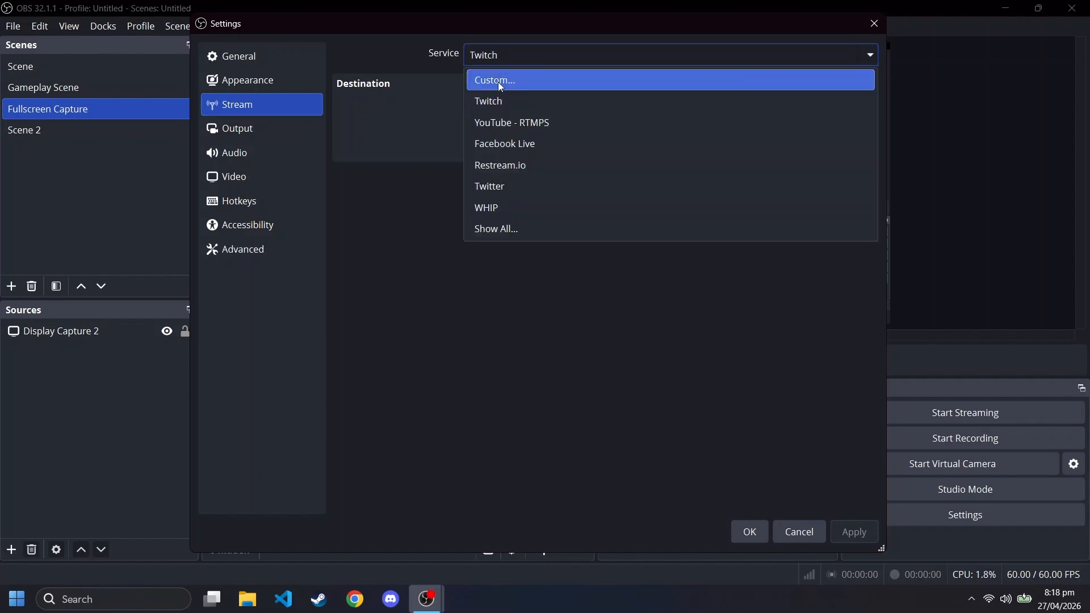
{"action": "left_click", "coordinate": [499, 99]}
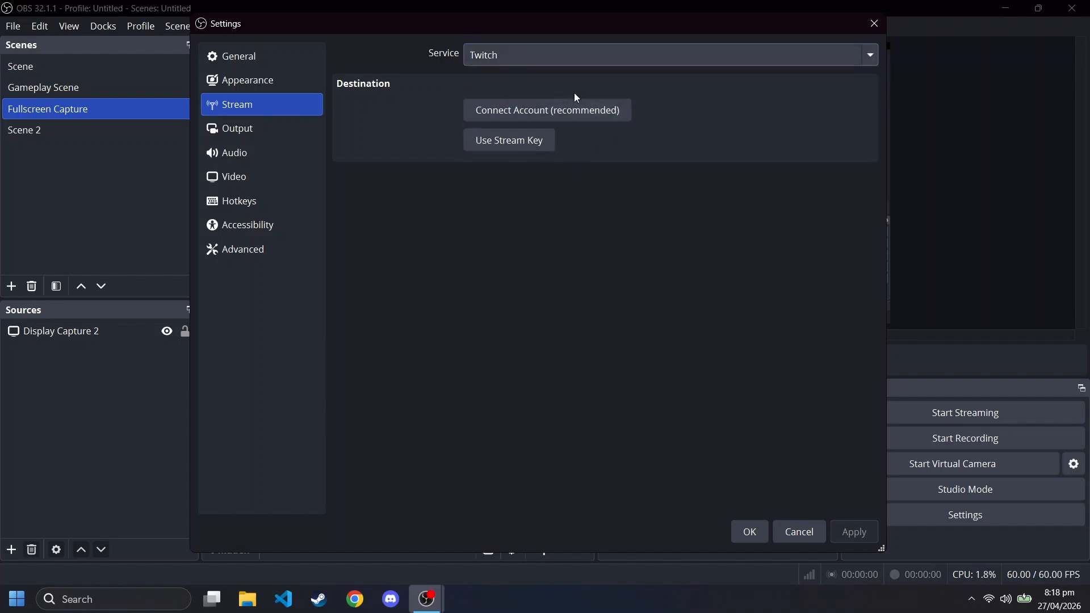
{"action": "left_click", "coordinate": [570, 108]}
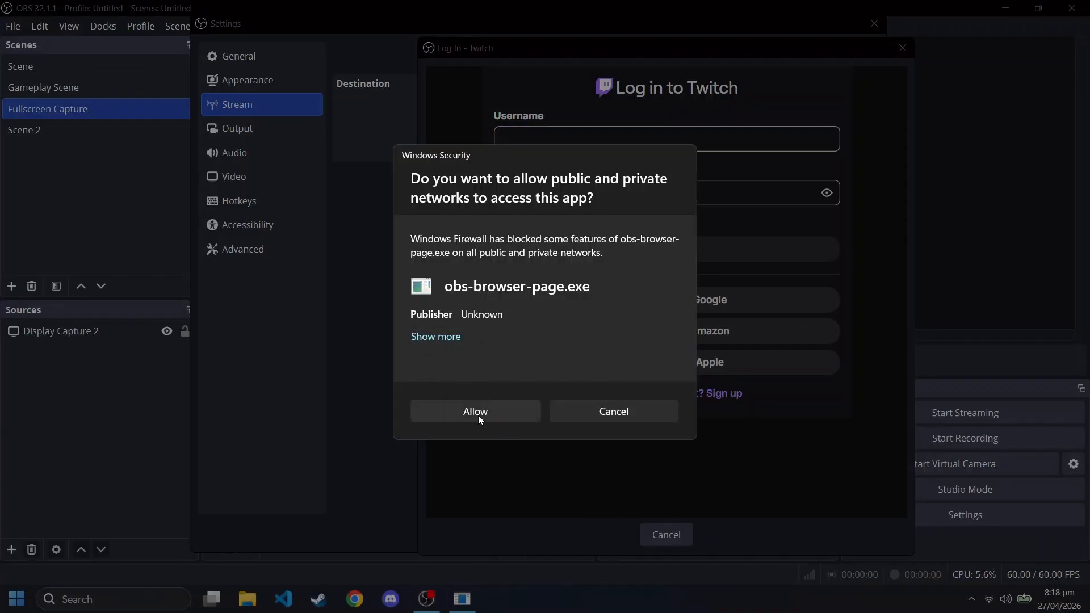
{"action": "left_click", "coordinate": [478, 414]}
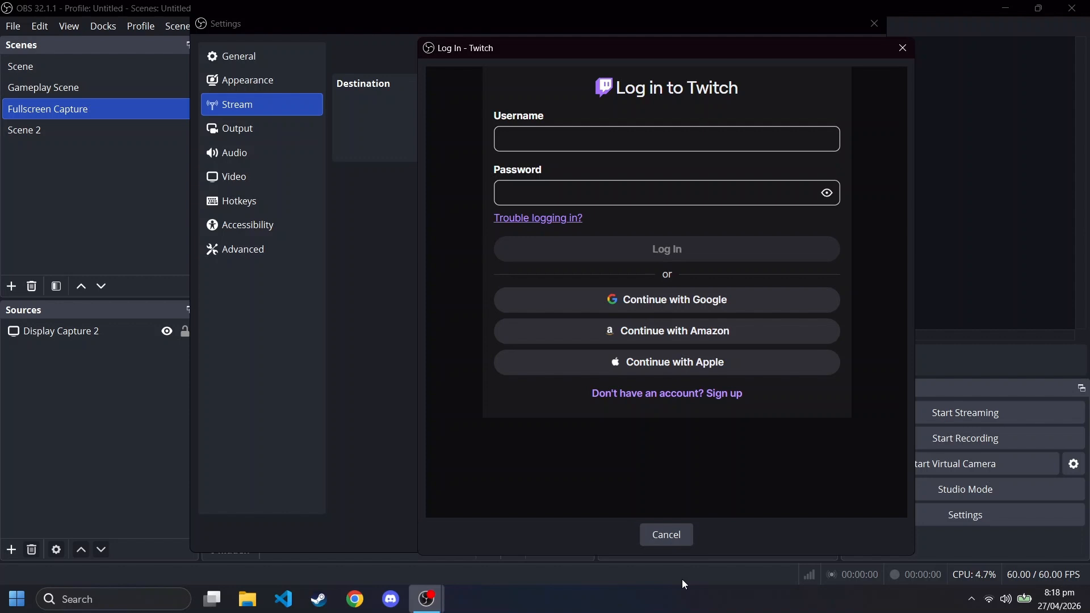
{"action": "left_click", "coordinate": [668, 536]}
Set the streaming service to YouTube - RTMPS with the Primary YouTube ingest server, and choose to use a stream key
{"action": "left_click", "coordinate": [523, 50]}
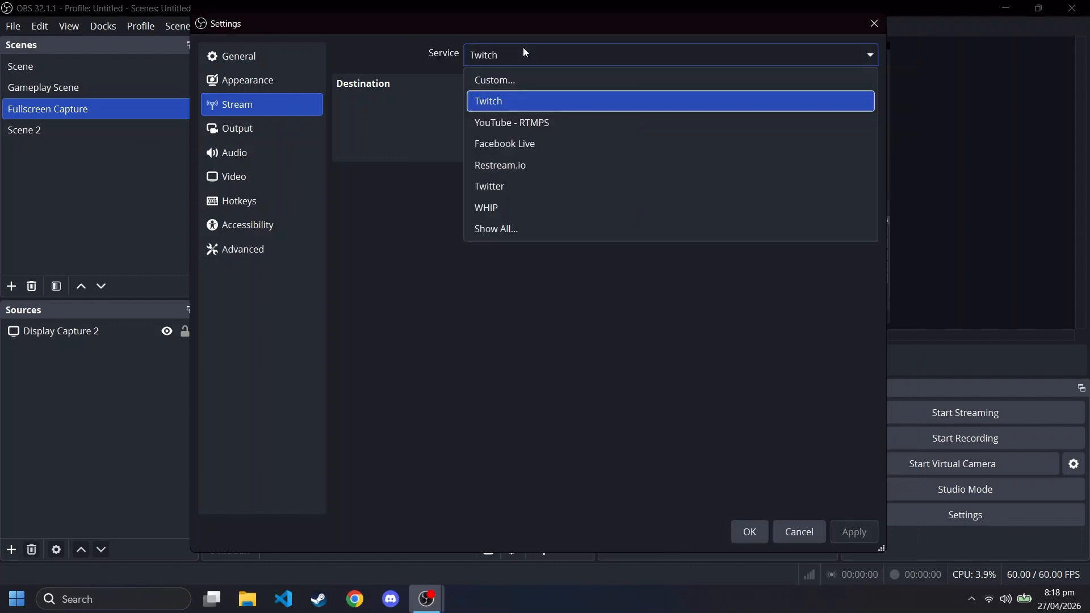
{"action": "left_click", "coordinate": [534, 128]}
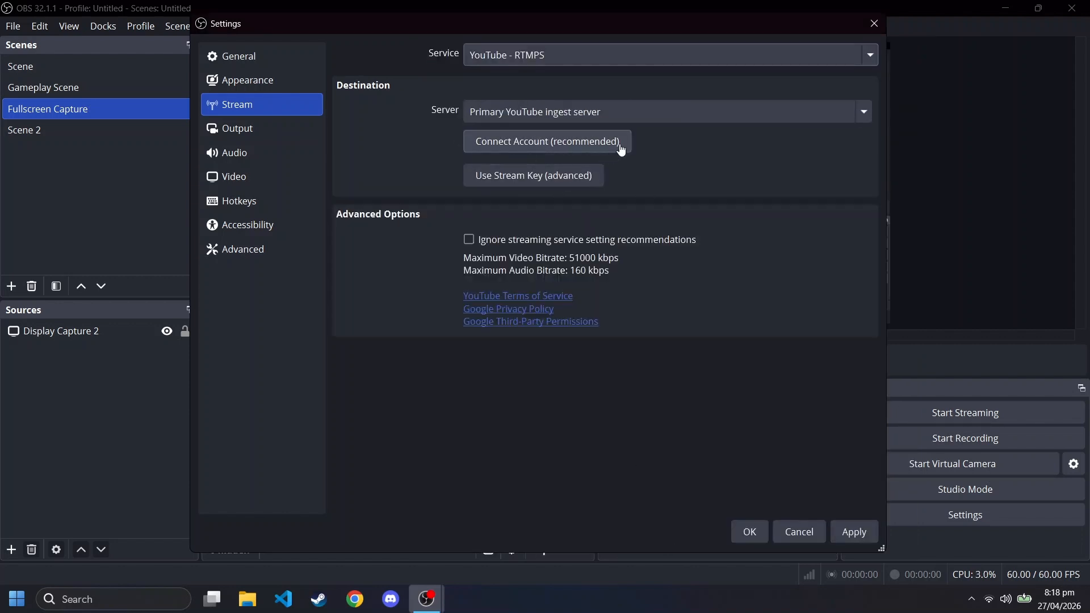
{"action": "left_click", "coordinate": [565, 113]}
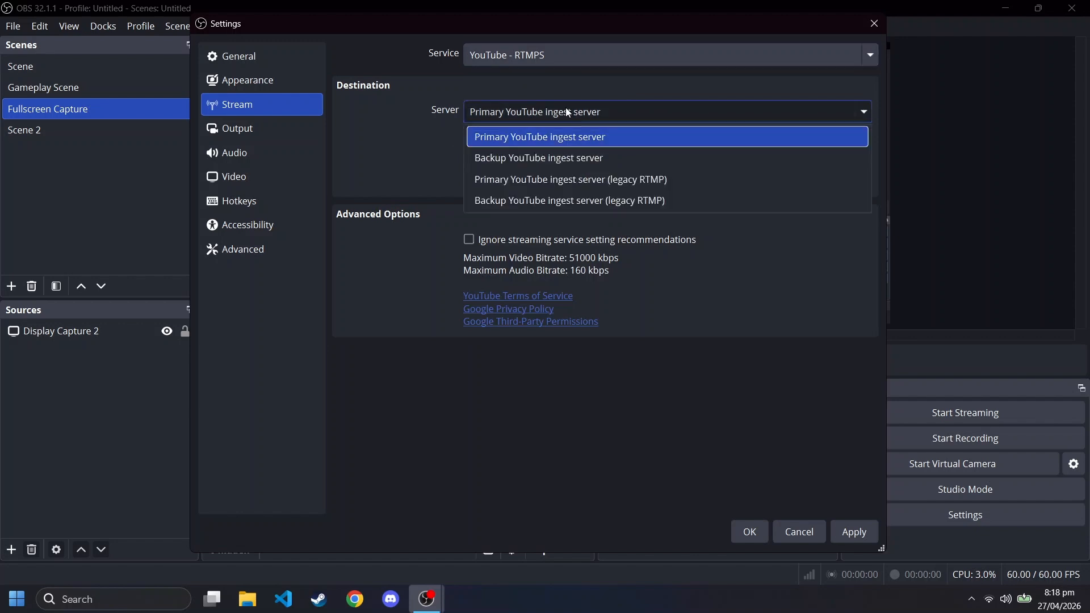
{"action": "left_click", "coordinate": [568, 113]}
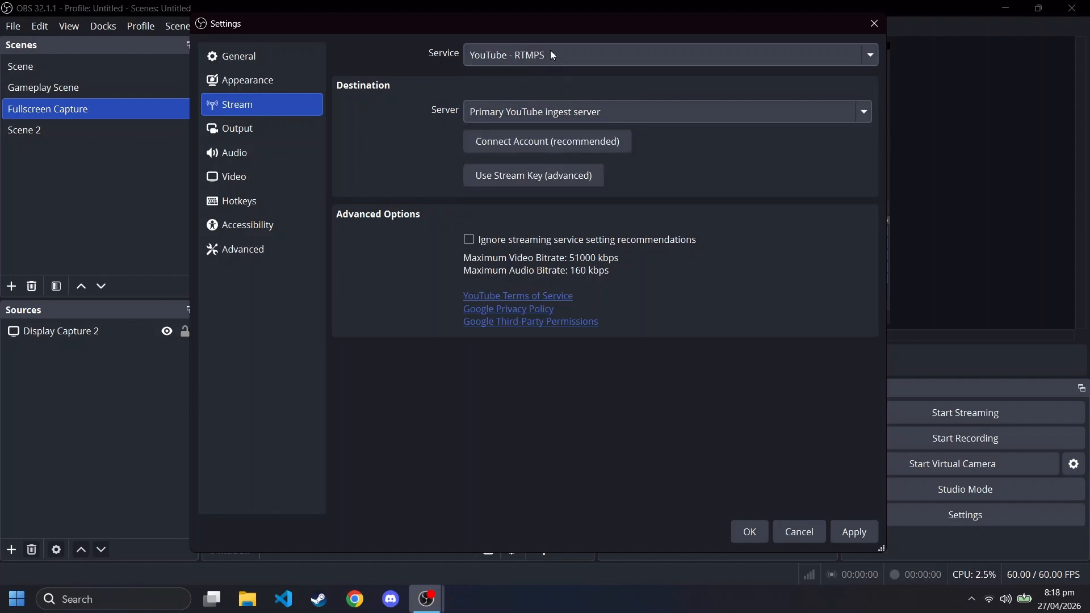
{"action": "left_click", "coordinate": [561, 179]}
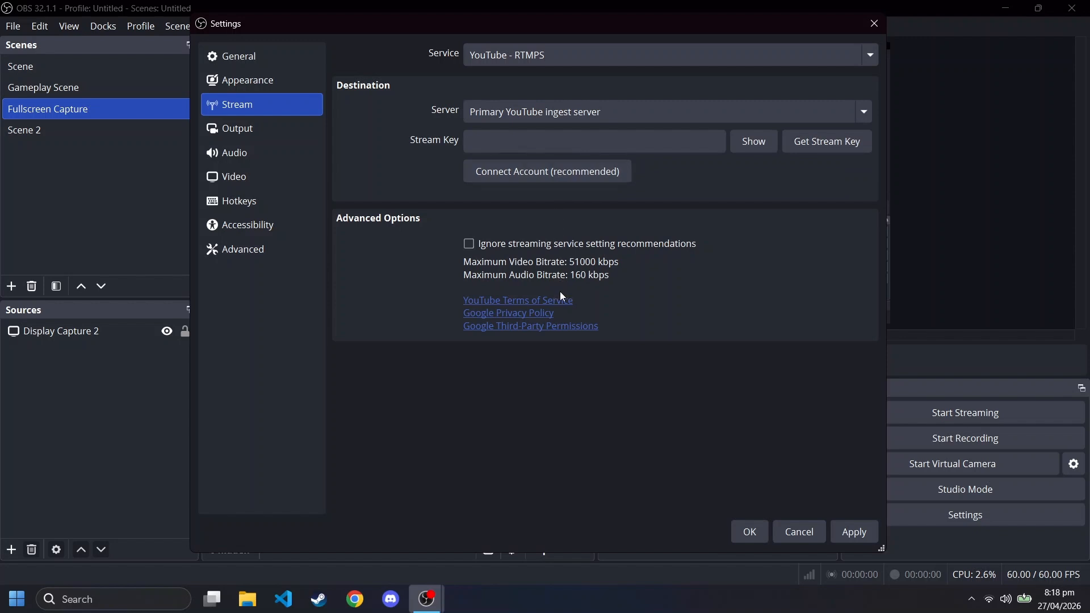
Go to YouTube Studio to get a stream key, get past the Live Control Room welcome, and open the Stream page
{"action": "left_click", "coordinate": [820, 147]}
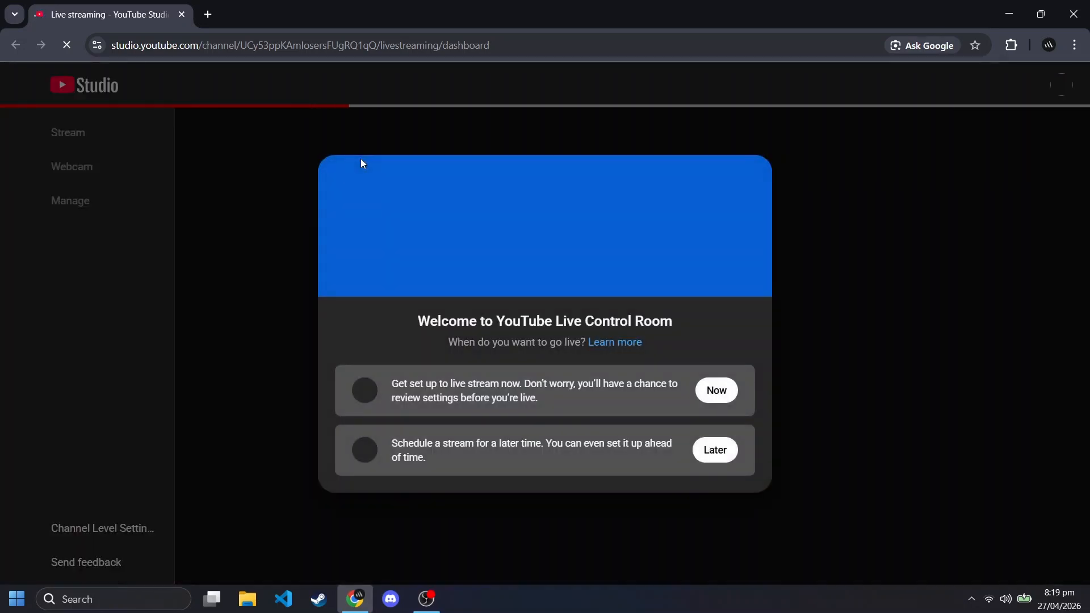
{"action": "left_click", "coordinate": [731, 452]}
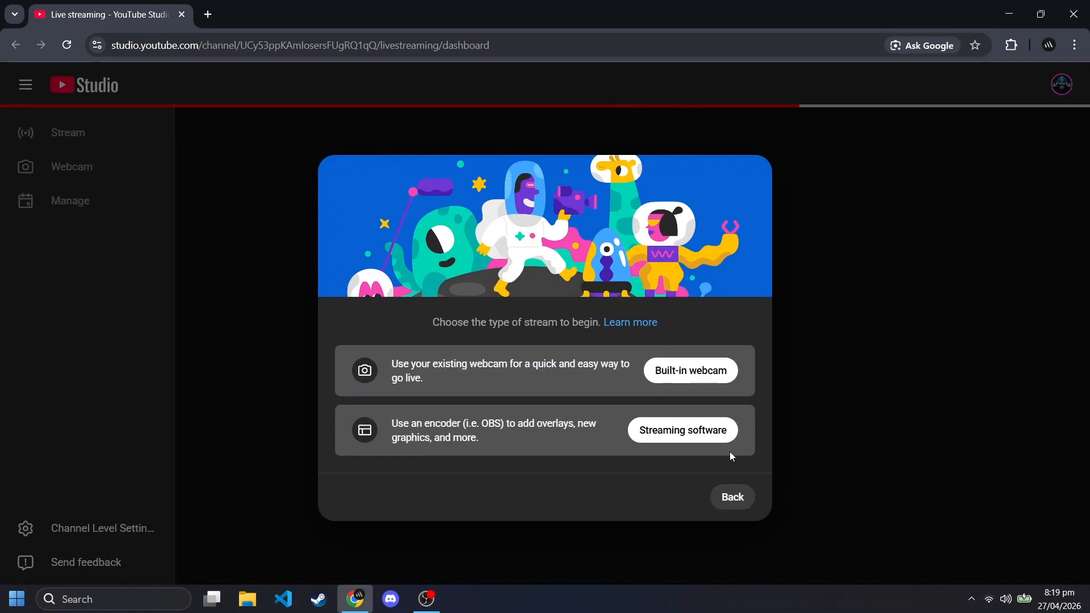
{"action": "left_click", "coordinate": [734, 495]}
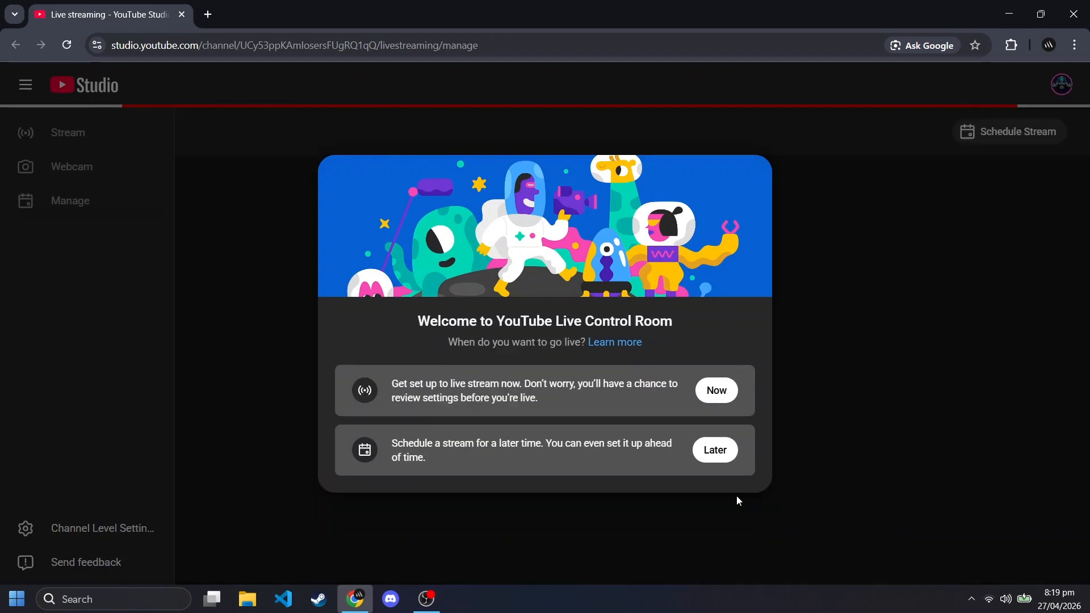
{"action": "left_click", "coordinate": [717, 455]}
{"action": "left_click", "coordinate": [709, 431]}
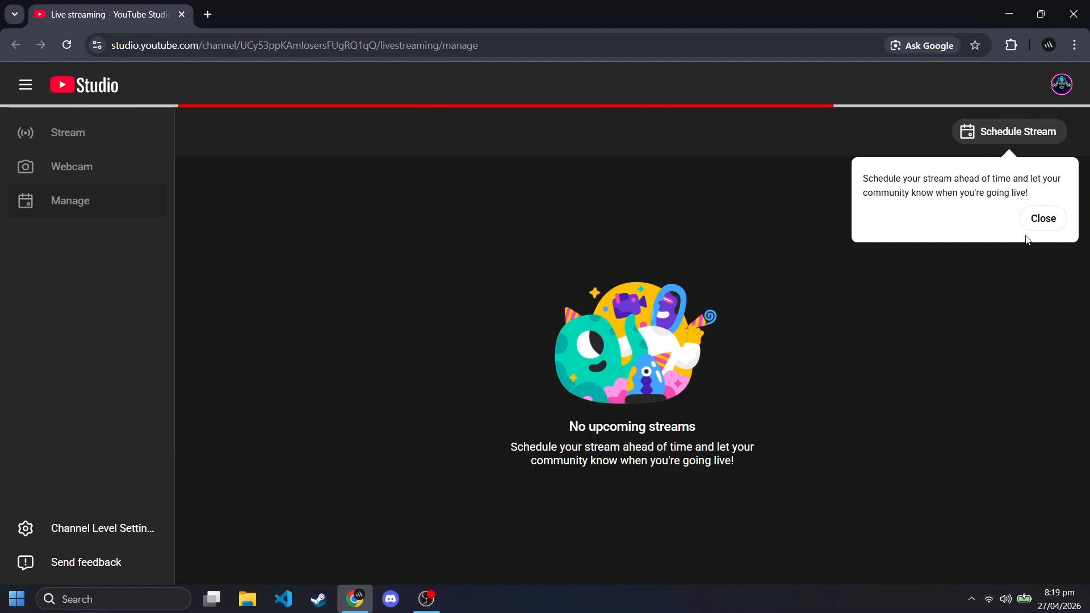
{"action": "left_click", "coordinate": [1038, 224]}
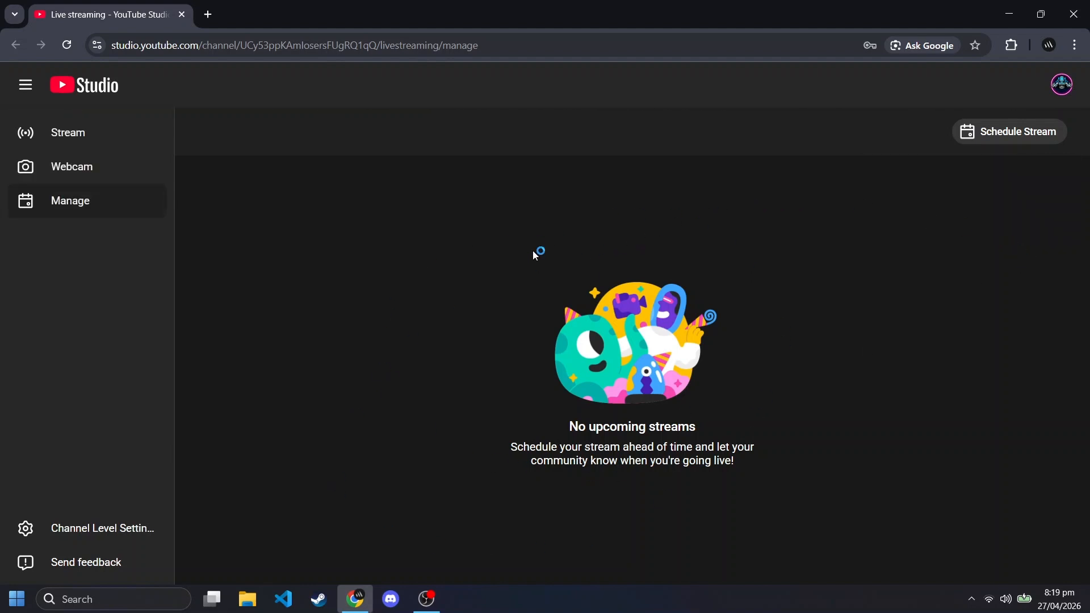
{"action": "left_click", "coordinate": [55, 132]}
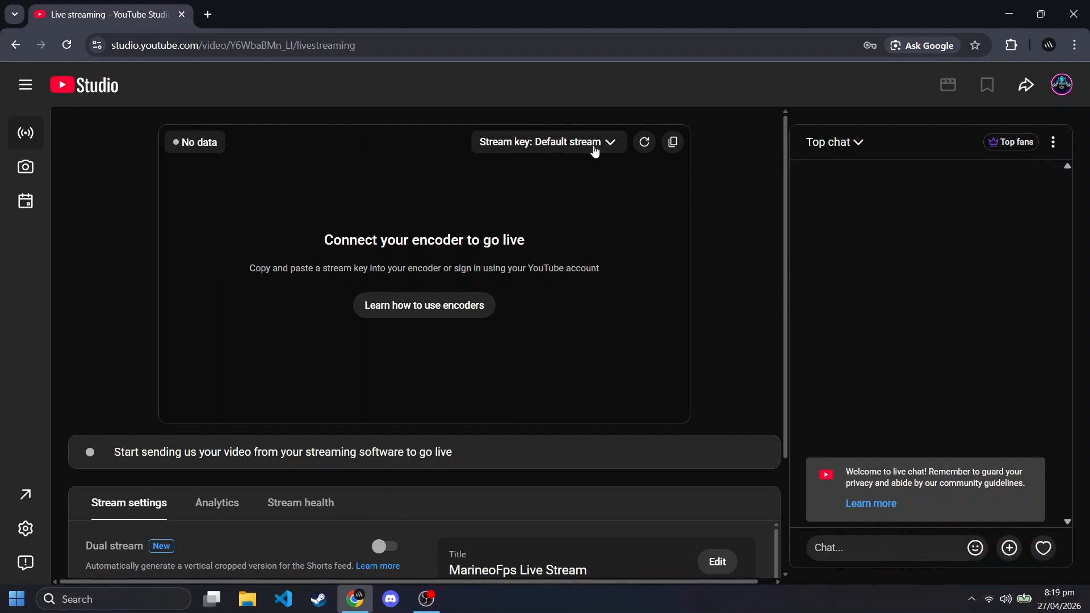
Create a new stream key named OBS with the default RTMP protocol and no description
{"action": "left_click", "coordinate": [613, 146]}
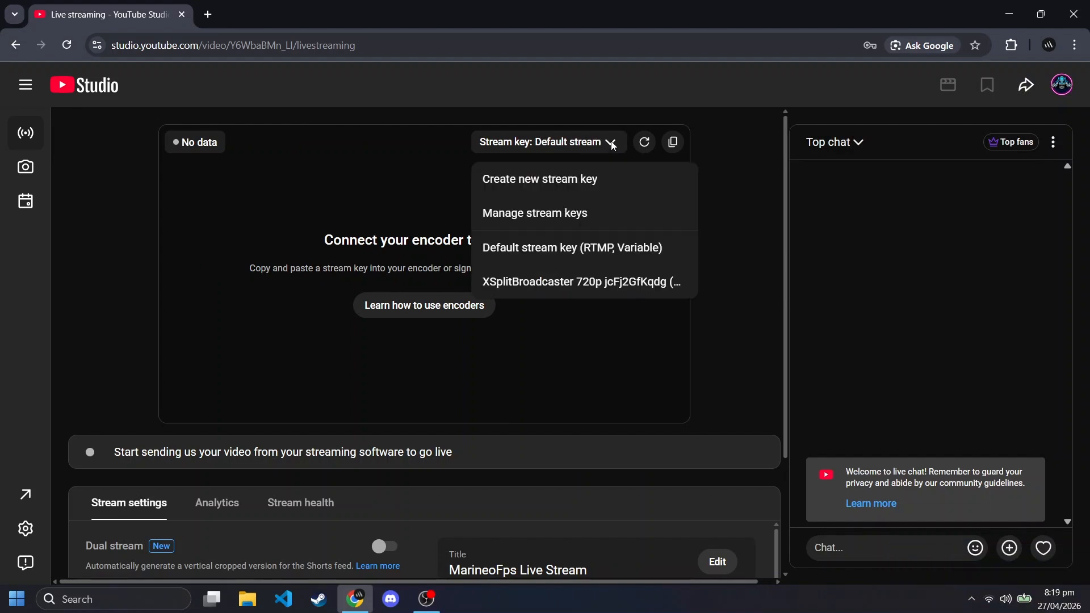
{"action": "left_click", "coordinate": [518, 181]}
{"action": "left_click", "coordinate": [388, 186]}
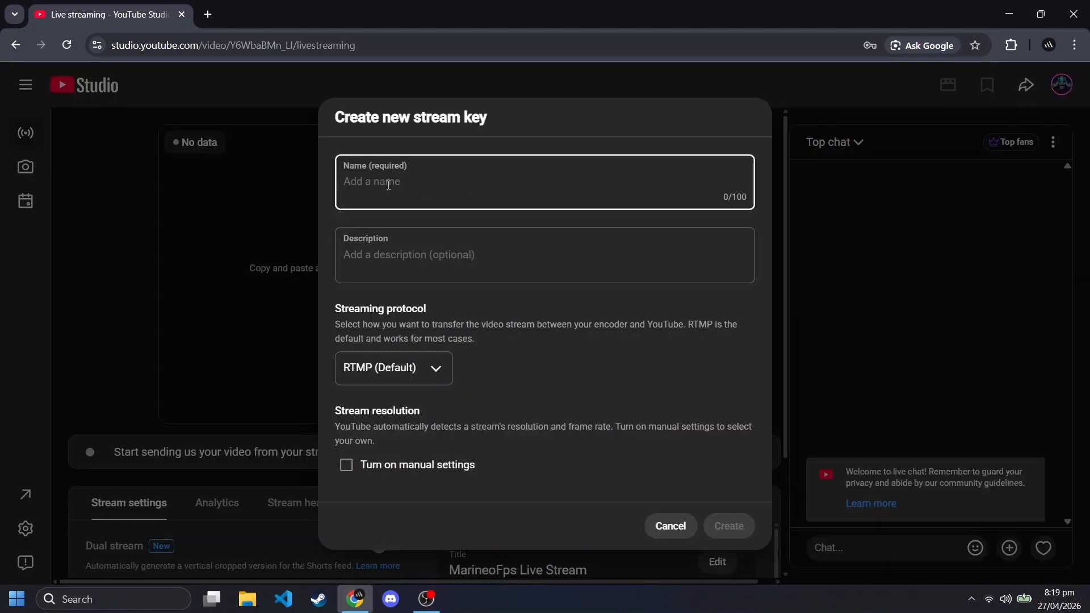
{"action": "type", "text": "OBS"}
{"action": "left_click", "coordinate": [412, 258]}
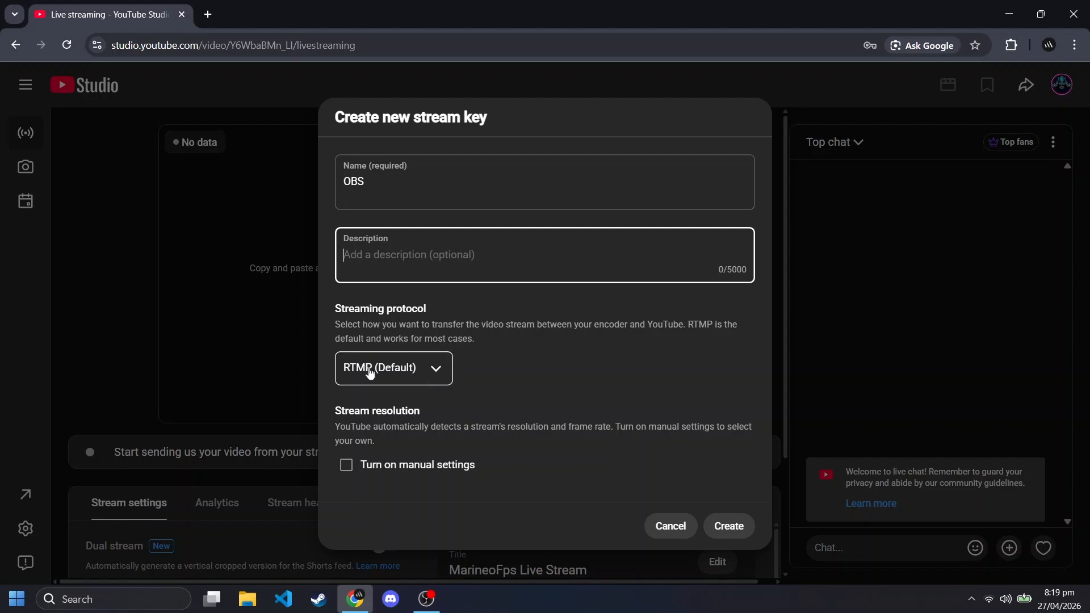
{"action": "left_click", "coordinate": [738, 530]}
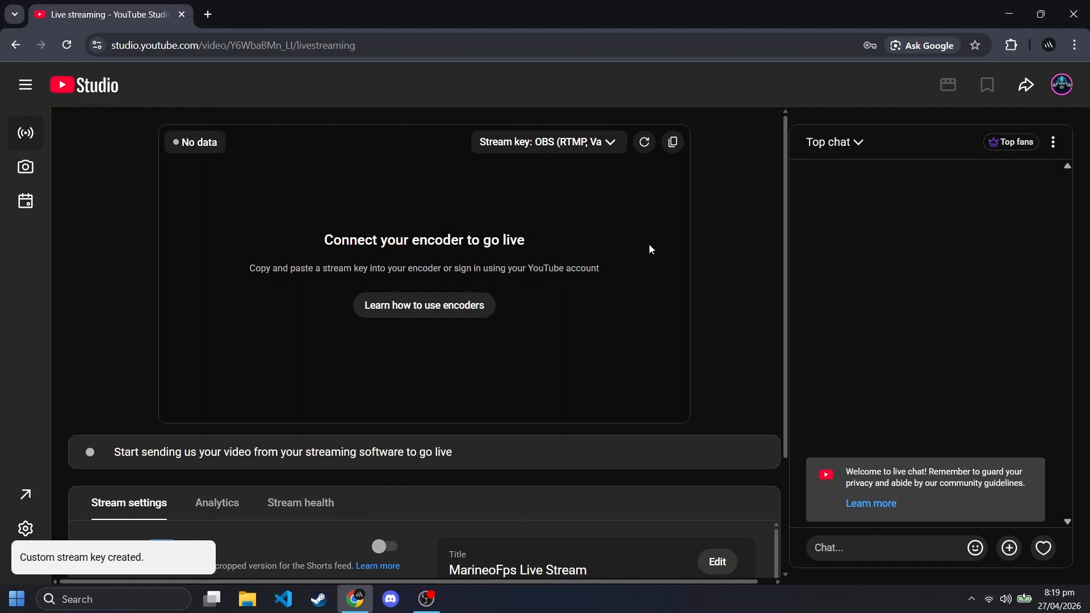
Select the OBS (RTMP, Variable) stream key and copy it to the clipboard
{"action": "left_click", "coordinate": [600, 146]}
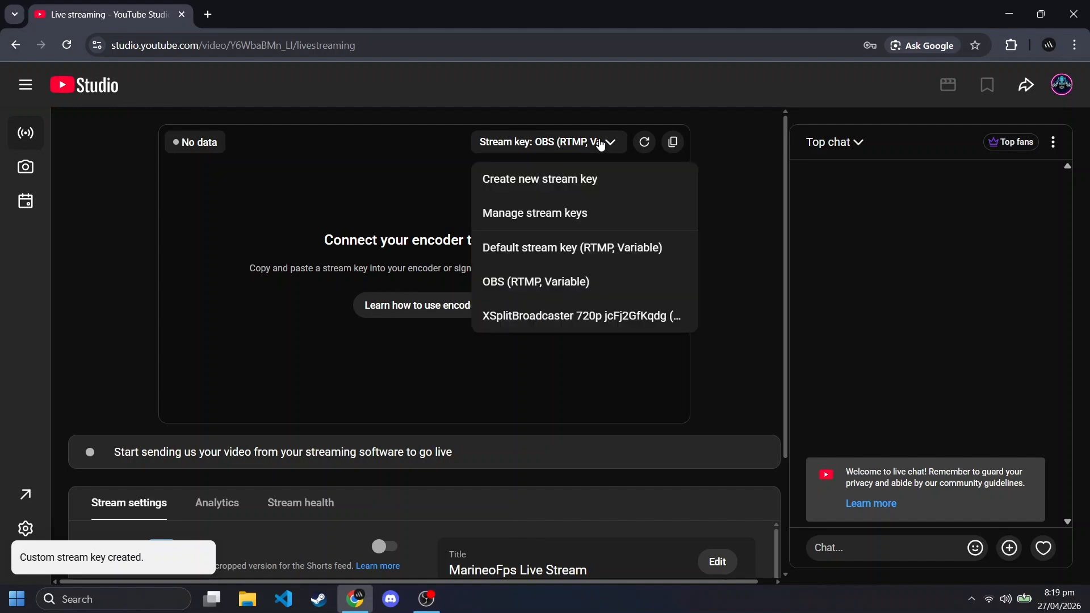
{"action": "left_click", "coordinate": [521, 284]}
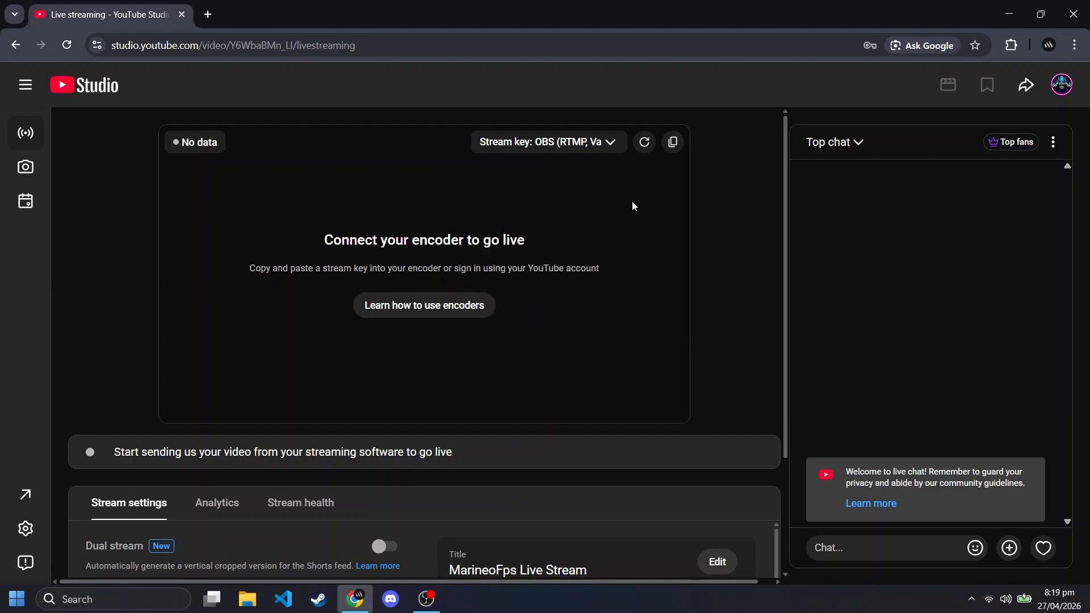
{"action": "left_click", "coordinate": [674, 143]}
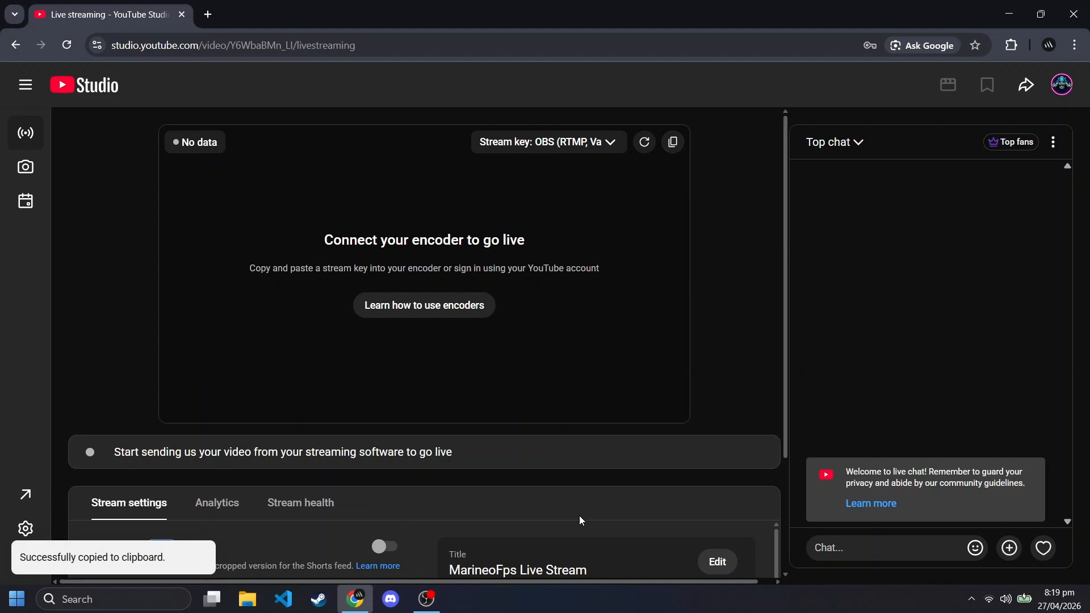
Switch back to OBS Studio, paste the copied key as the stream key, and briefly reveal it to check it
{"action": "left_click", "coordinate": [429, 600]}
{"action": "left_click", "coordinate": [373, 537]}
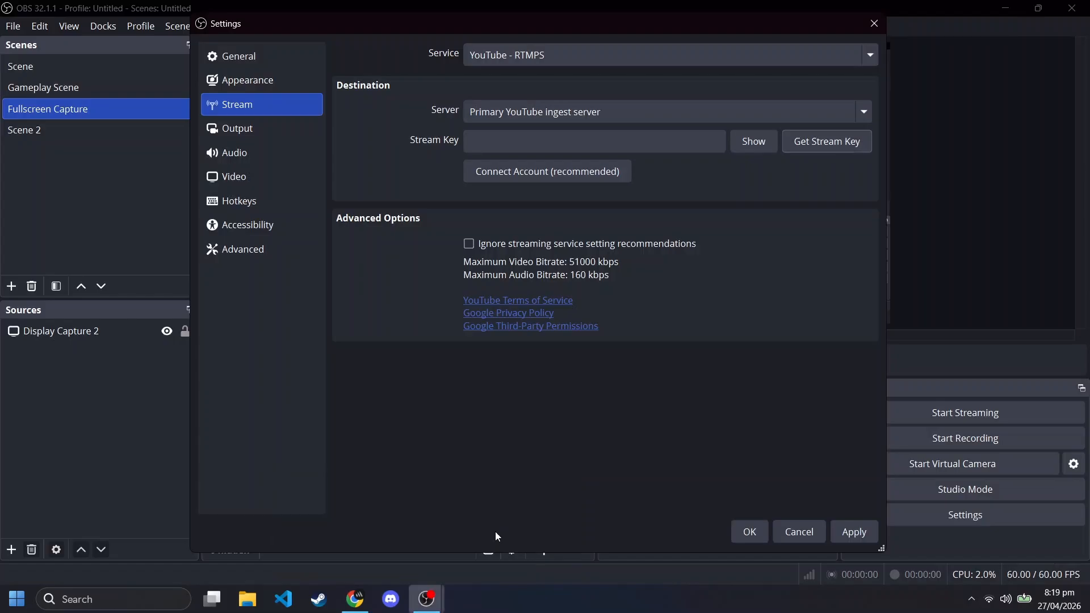
{"action": "left_click", "coordinate": [519, 142]}
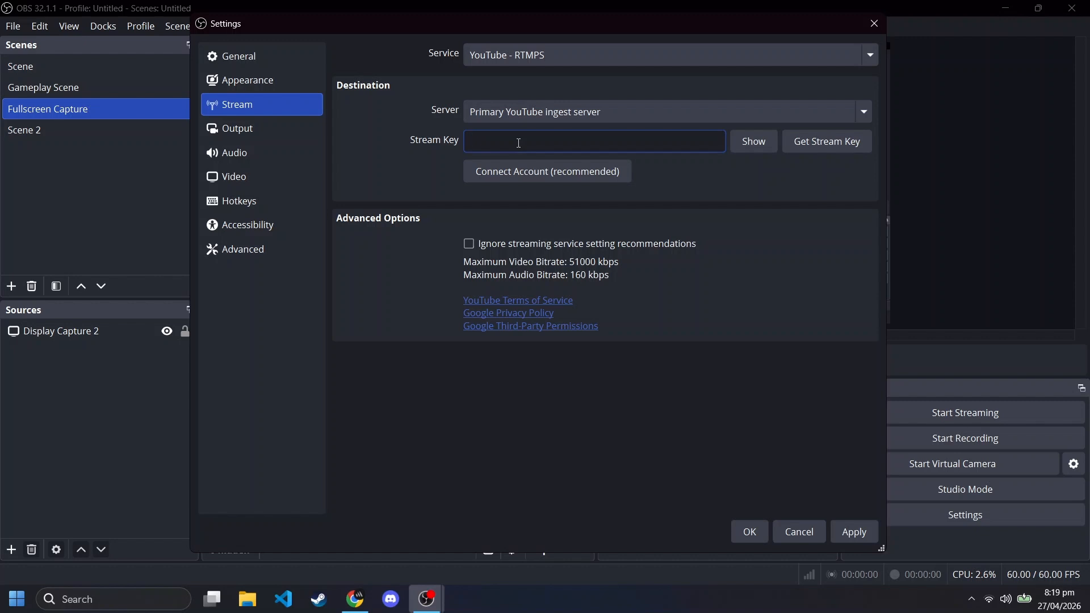
{"action": "key", "text": "ctrl+v"}
{"action": "left_click", "coordinate": [753, 144]}
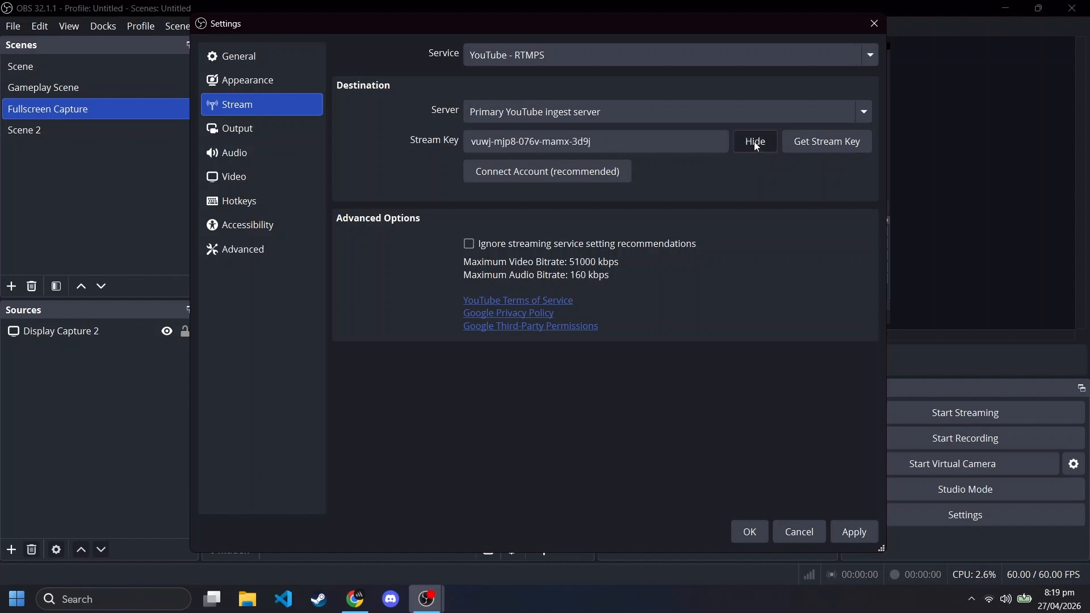
{"action": "left_click", "coordinate": [754, 141]}
Try to connect a YouTube account through the Google sign-in page, and cancel the authorization
{"action": "left_click", "coordinate": [561, 173]}
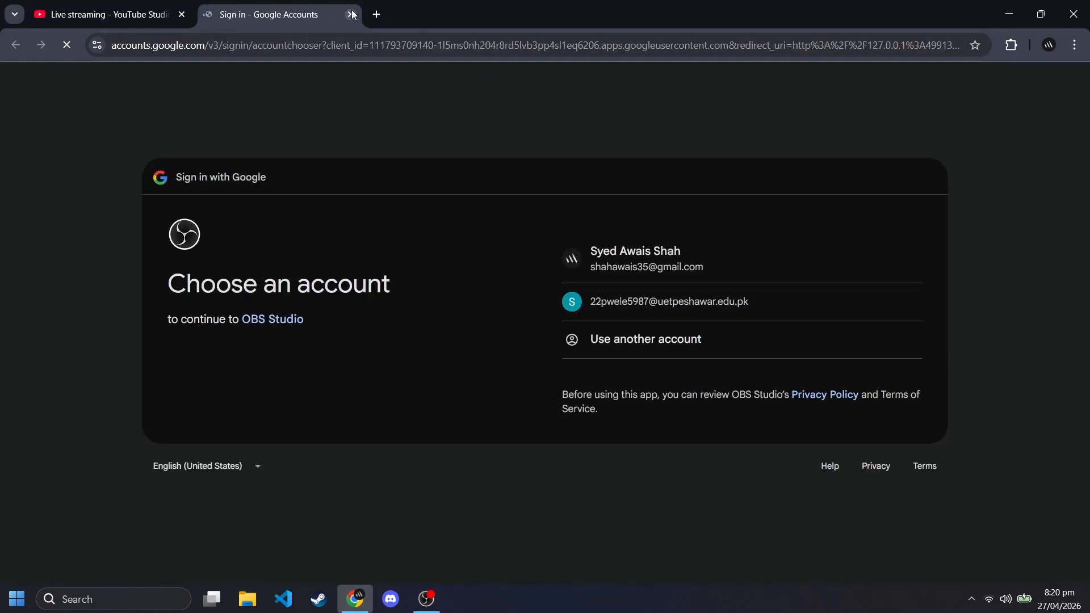
{"action": "left_click", "coordinate": [350, 14]}
{"action": "left_click", "coordinate": [1009, 14]}
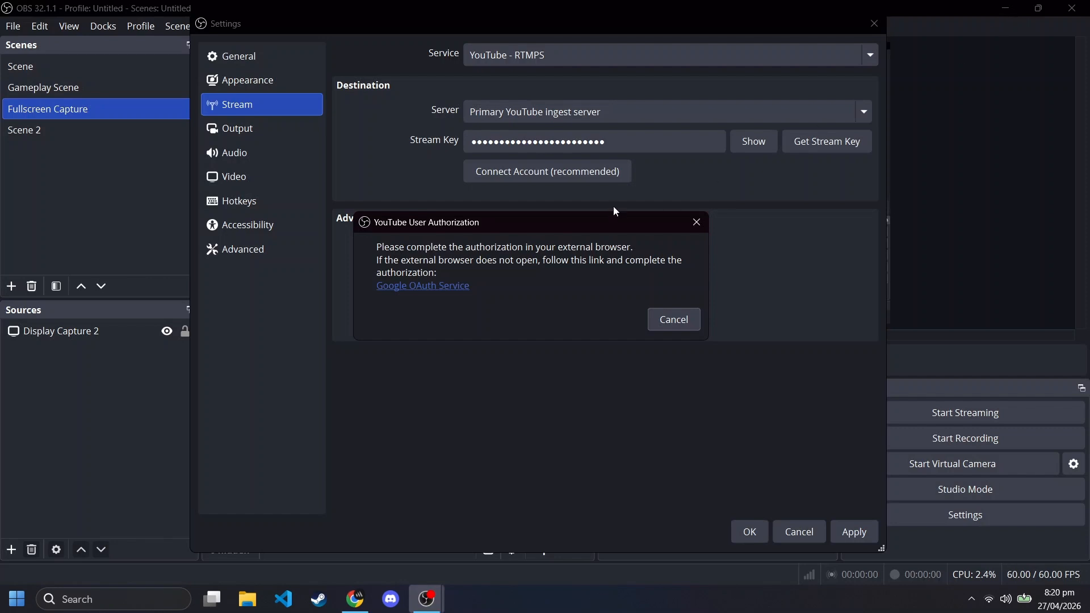
{"action": "left_click", "coordinate": [683, 319]}
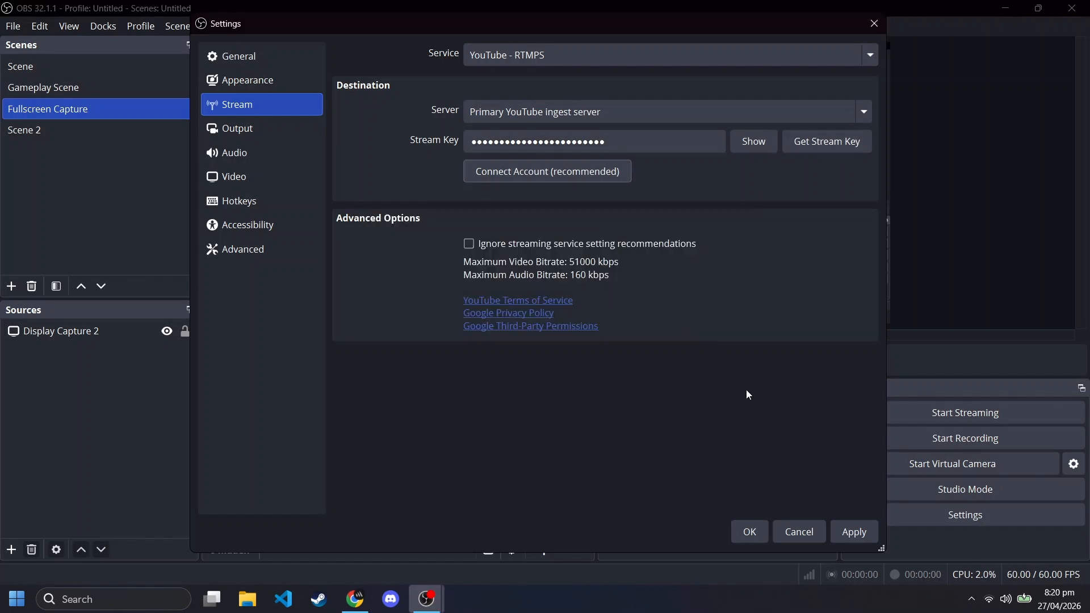
Apply the stream settings and move the Settings window aside to view the YouTube Live Control Panel
{"action": "left_click", "coordinate": [855, 534]}
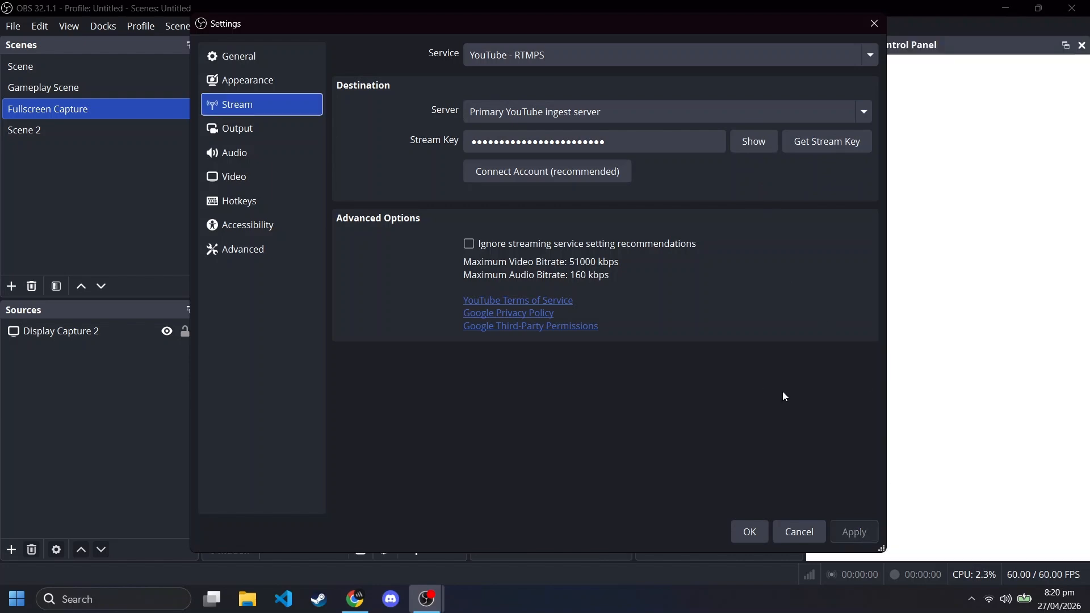
{"action": "left_click_drag", "start_coordinate": [446, 27], "coordinate": [169, 286]}
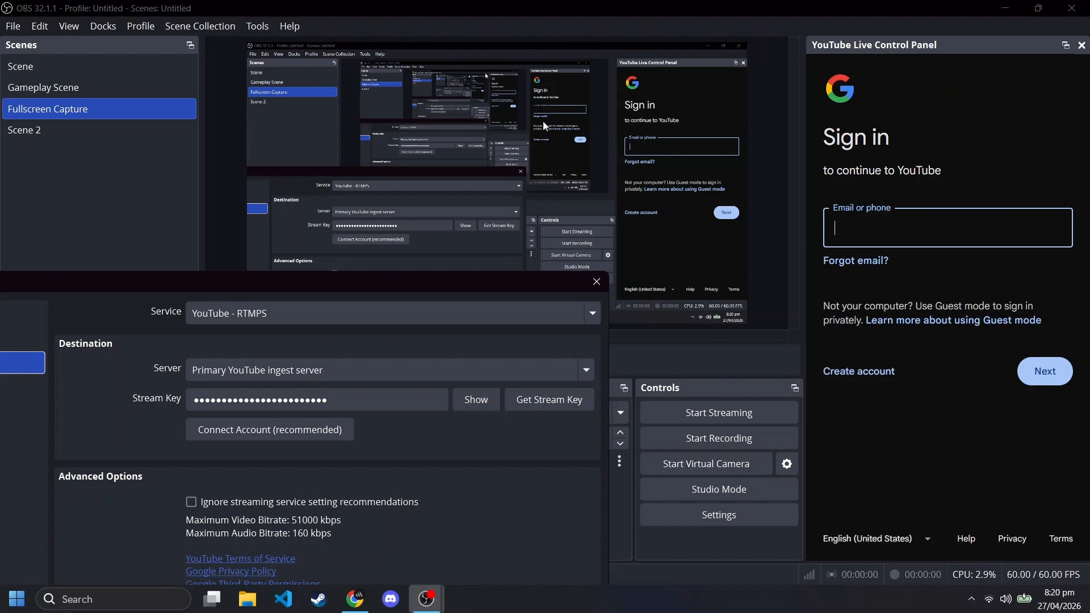
{"action": "left_click_drag", "start_coordinate": [301, 289], "coordinate": [463, 89]}
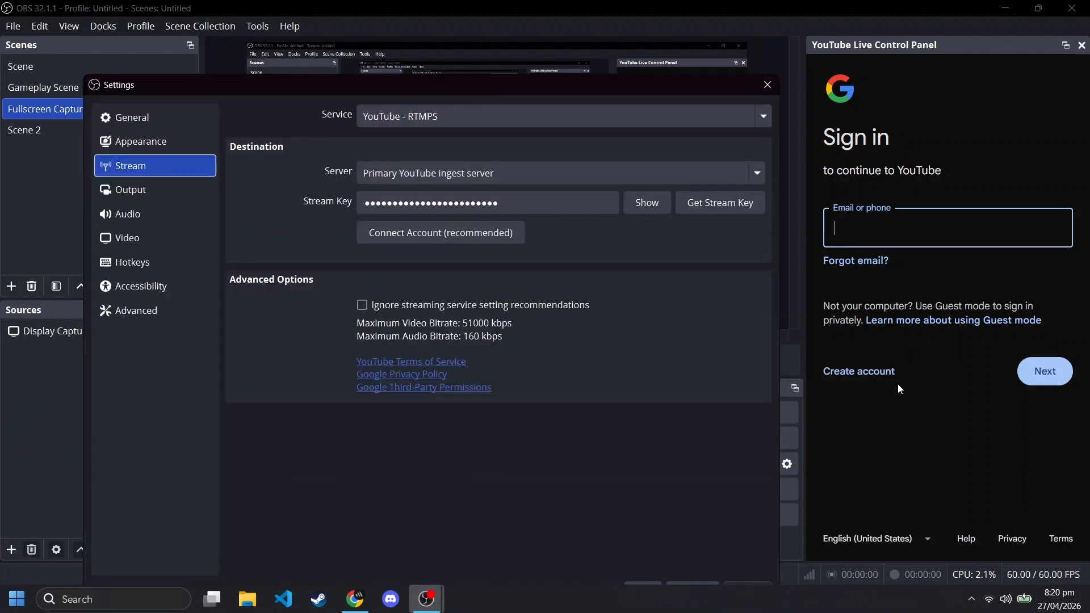
Clear the stream key from the Stream settings and apply the change
{"action": "left_click", "coordinate": [579, 204]}
{"action": "key", "text": "ctrl+a"}
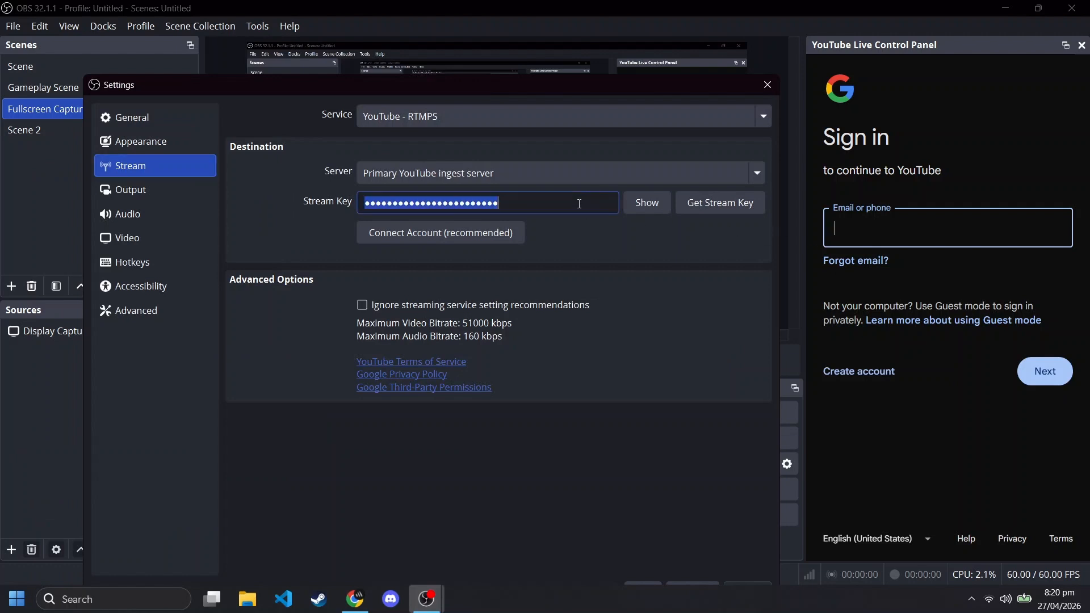
{"action": "key", "text": "BackSpace"}
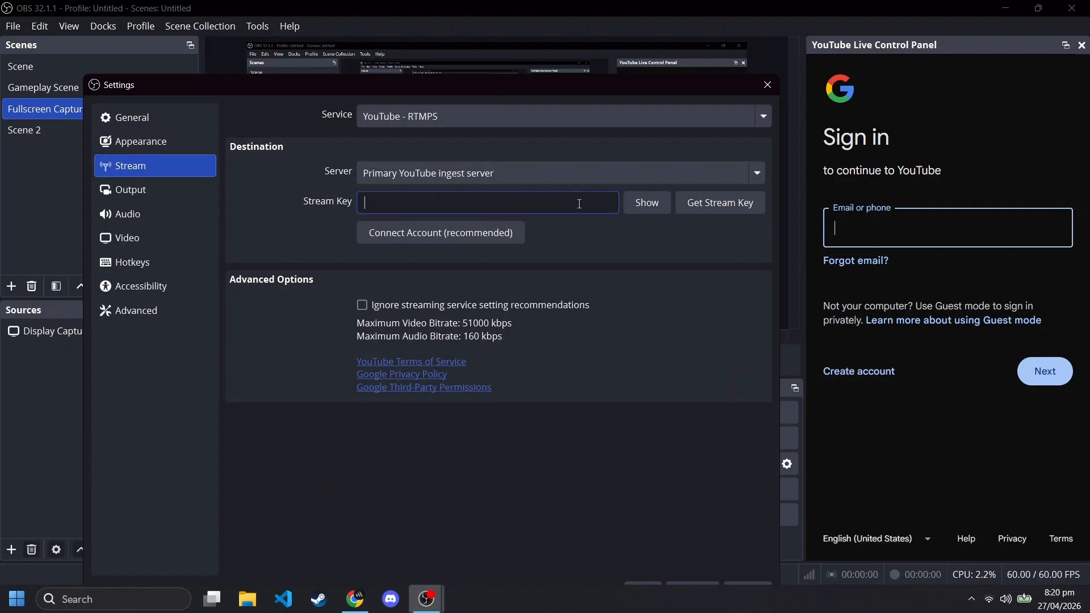
{"action": "left_click_drag", "start_coordinate": [448, 82], "coordinate": [454, 27]}
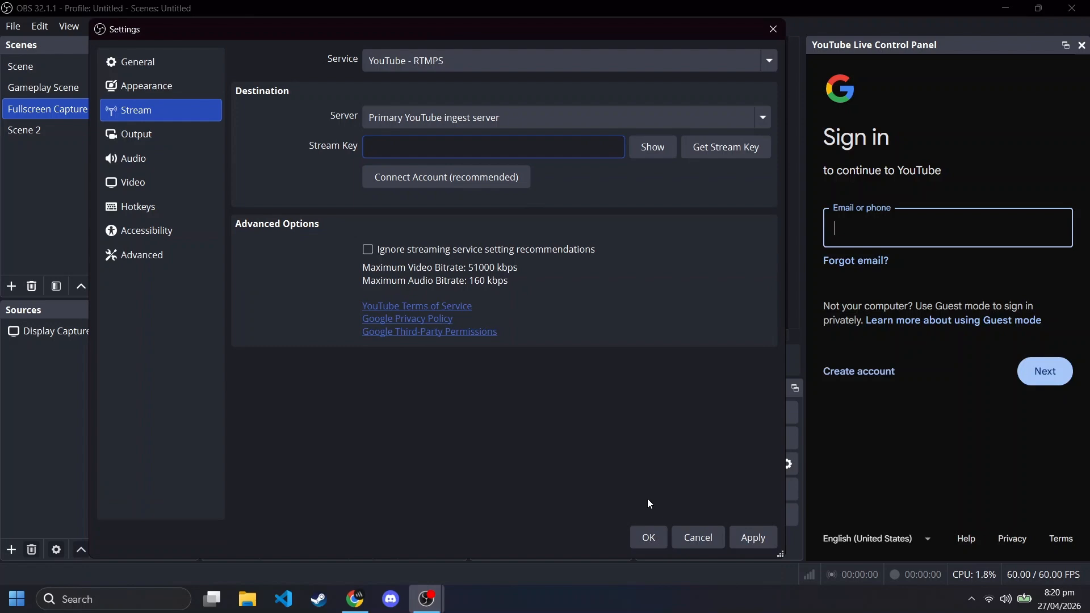
{"action": "left_click", "coordinate": [745, 536]}
Close the Settings window and the YouTube Live Control Panel dock
{"action": "left_click", "coordinate": [1073, 106]}
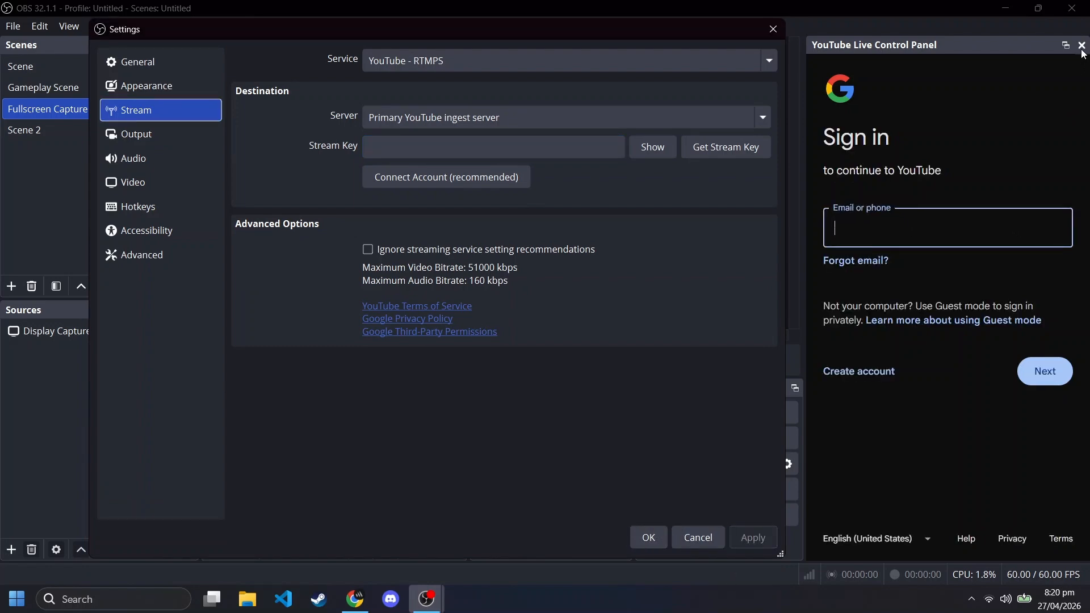
{"action": "left_click", "coordinate": [773, 28]}
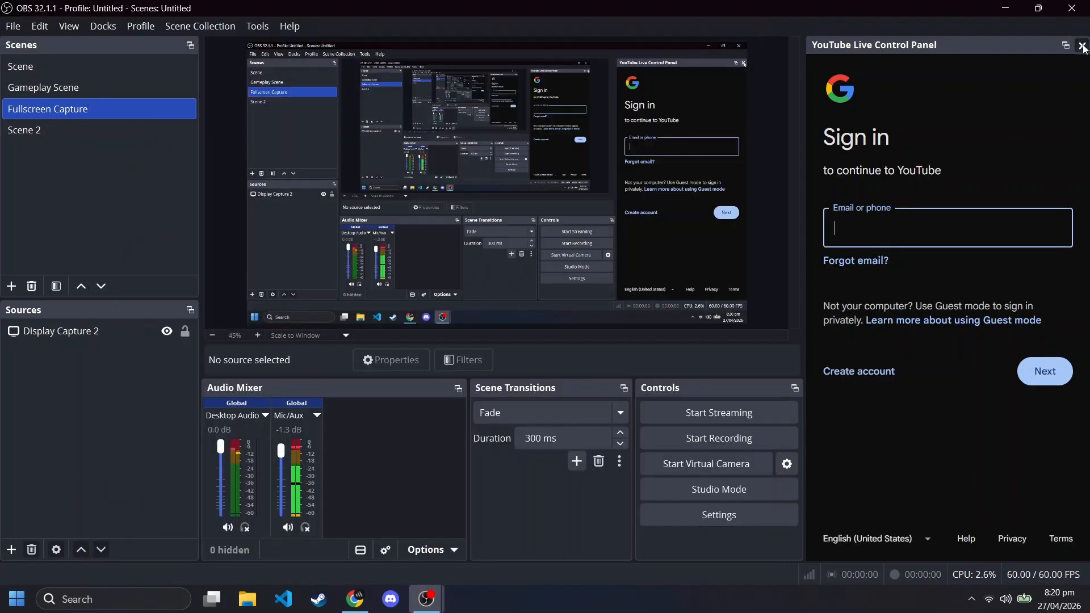
{"action": "left_click", "coordinate": [1081, 44]}
{"action": "left_click", "coordinate": [690, 322]}
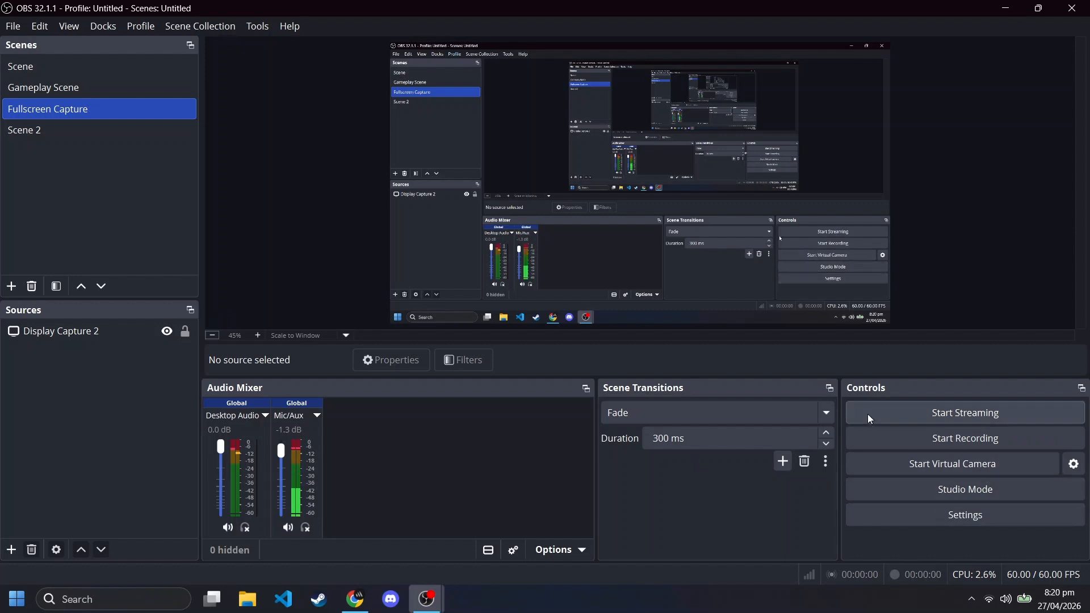
Record a short test clip of the Fullscreen Capture scene and stop the recording
{"action": "left_click", "coordinate": [930, 440]}
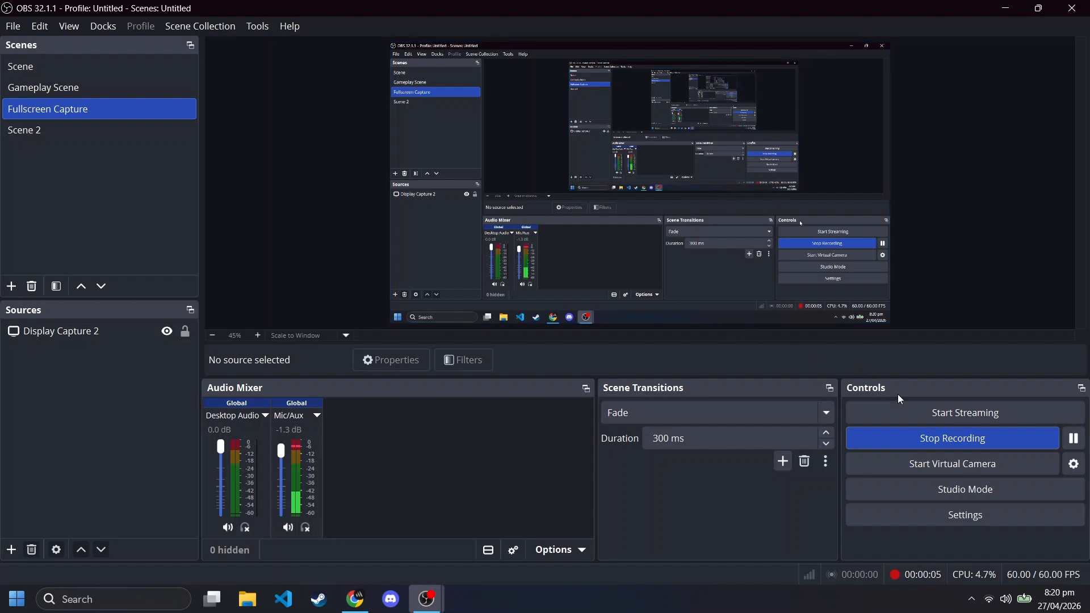
{"action": "left_click", "coordinate": [917, 436]}
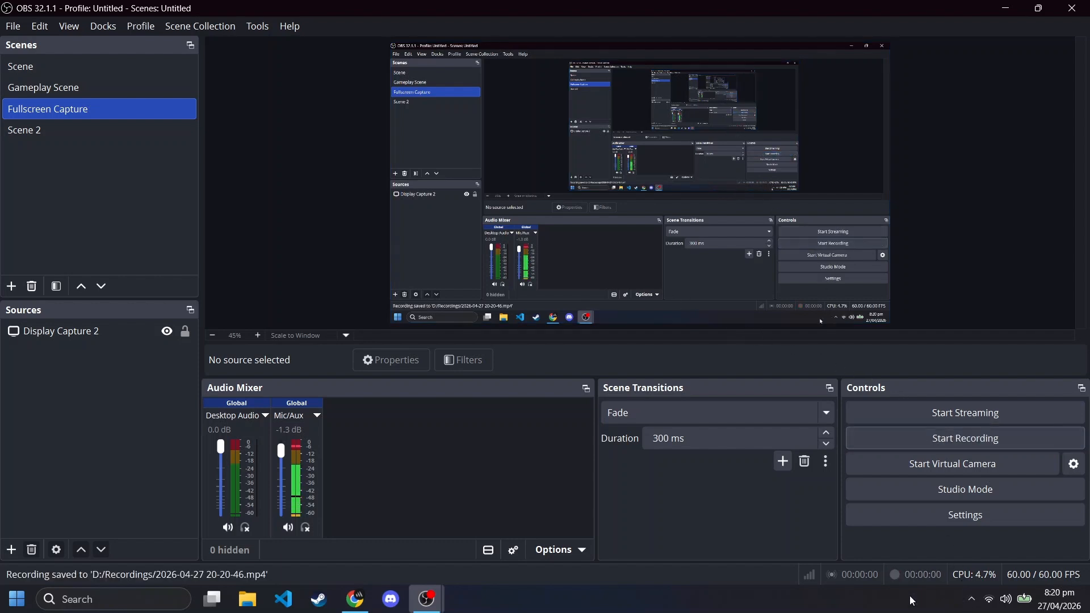
{"action": "left_click", "coordinate": [242, 600]}
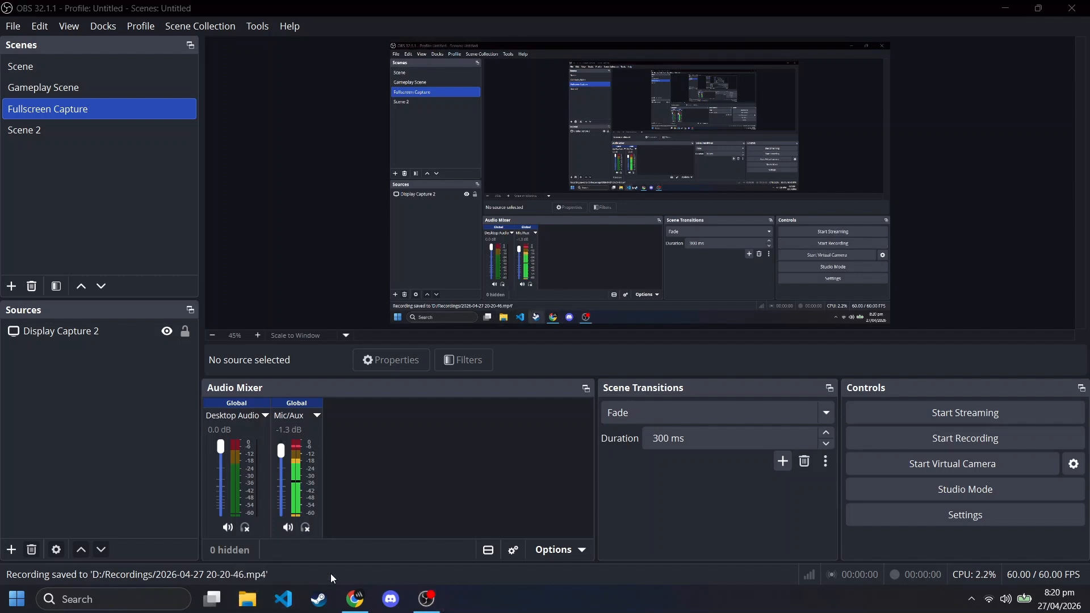
{"action": "left_click", "coordinate": [90, 345]}
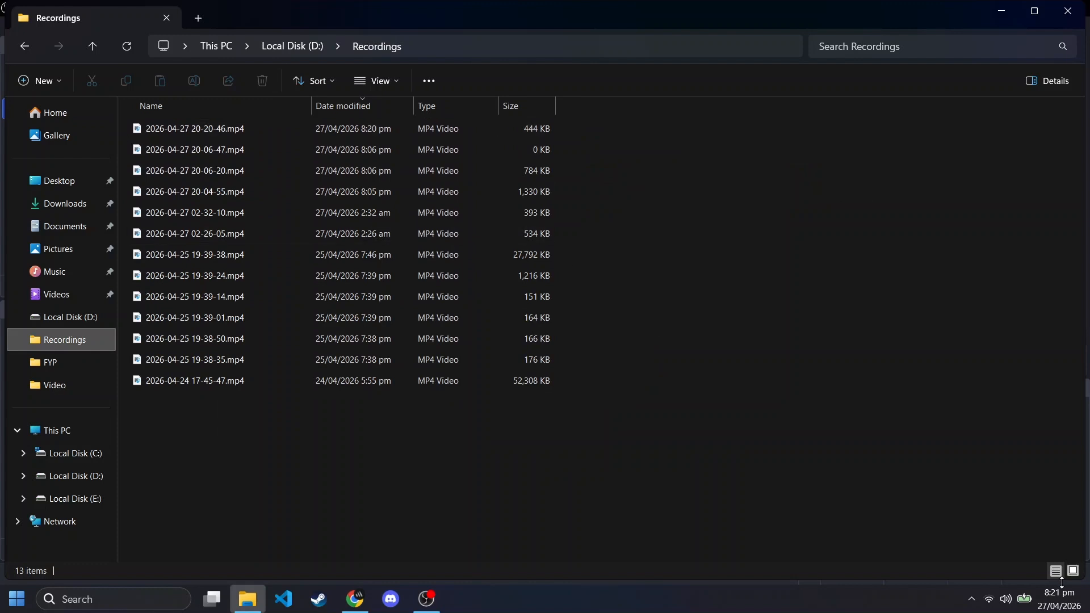
{"action": "double_click", "coordinate": [264, 128]}
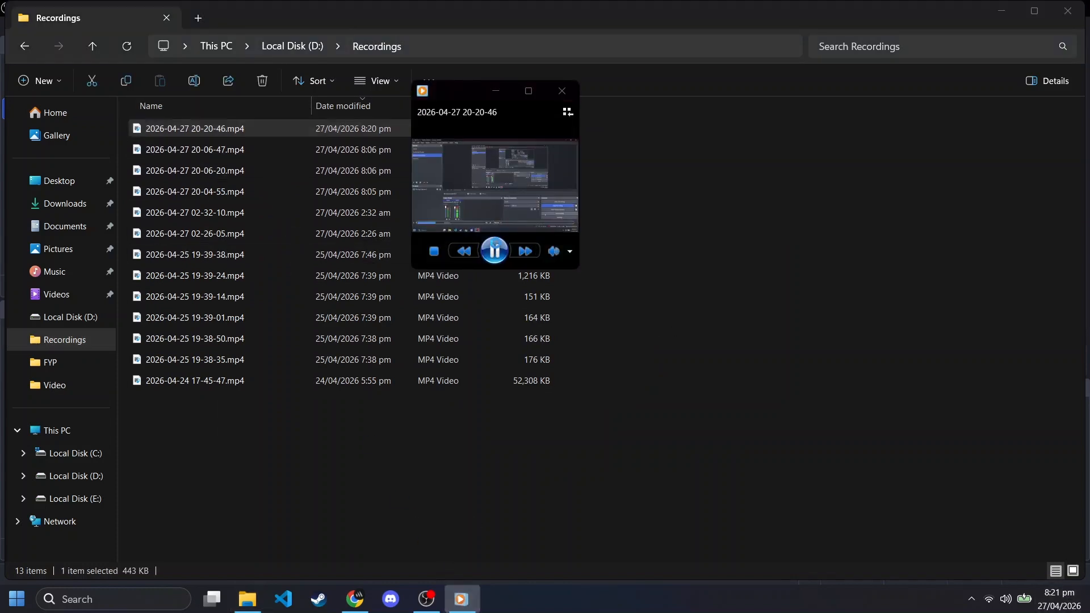
{"action": "left_click", "coordinate": [528, 90]}
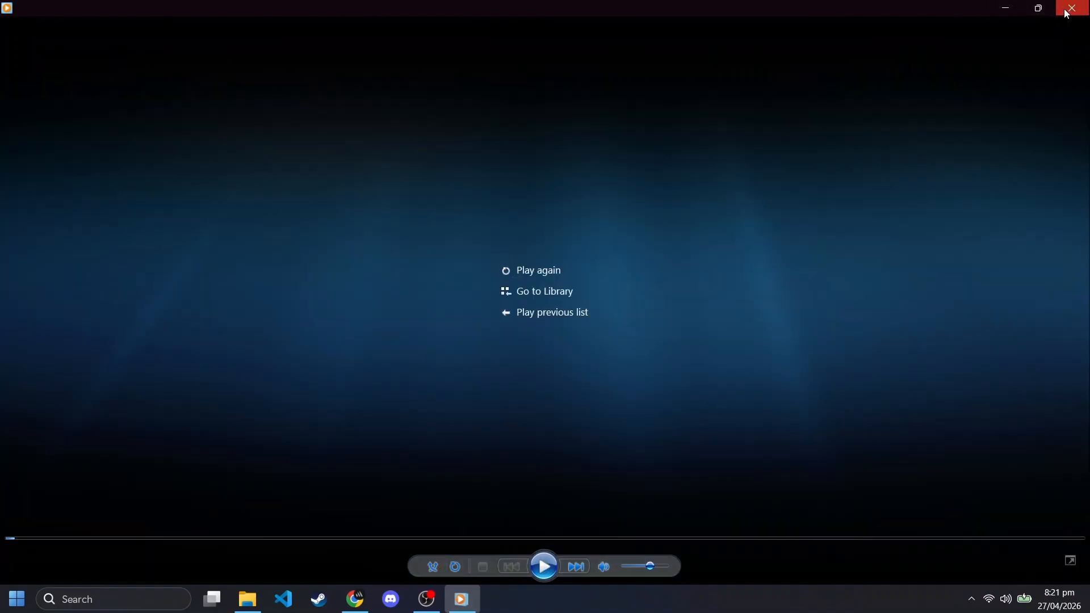
Close the video player and minimize the Recordings folder window to return to OBS Studio
{"action": "left_click", "coordinate": [1072, 8]}
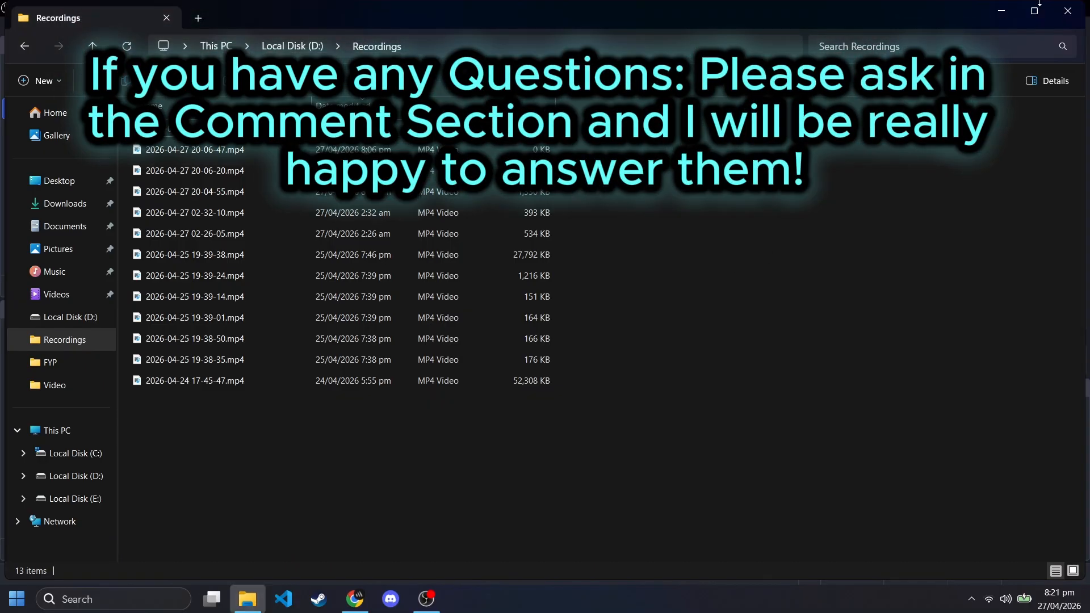
{"action": "left_click", "coordinate": [1001, 11]}
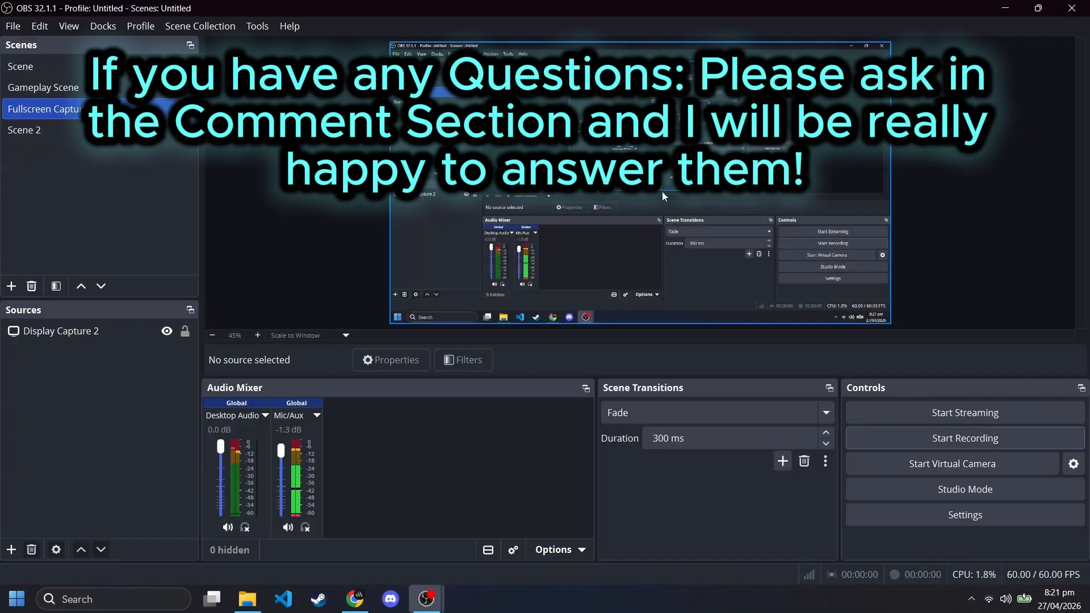